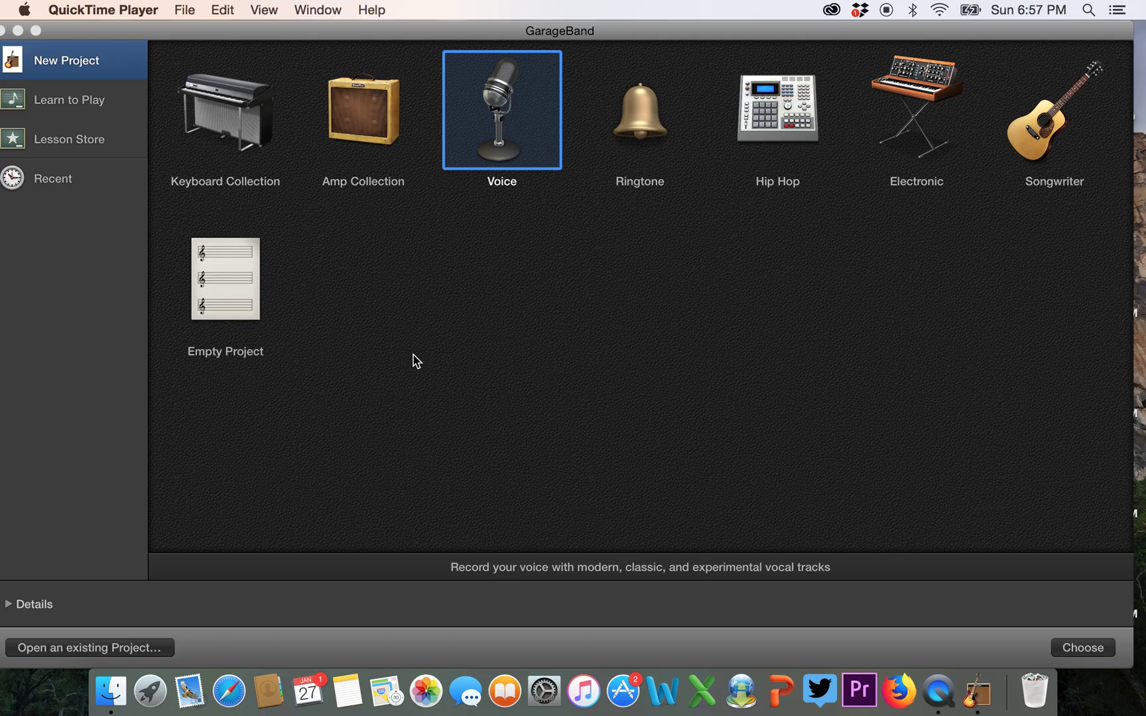
# Create a new project from the Voice template and hide the Library and Smart Controls
pyautogui.click(412, 357)
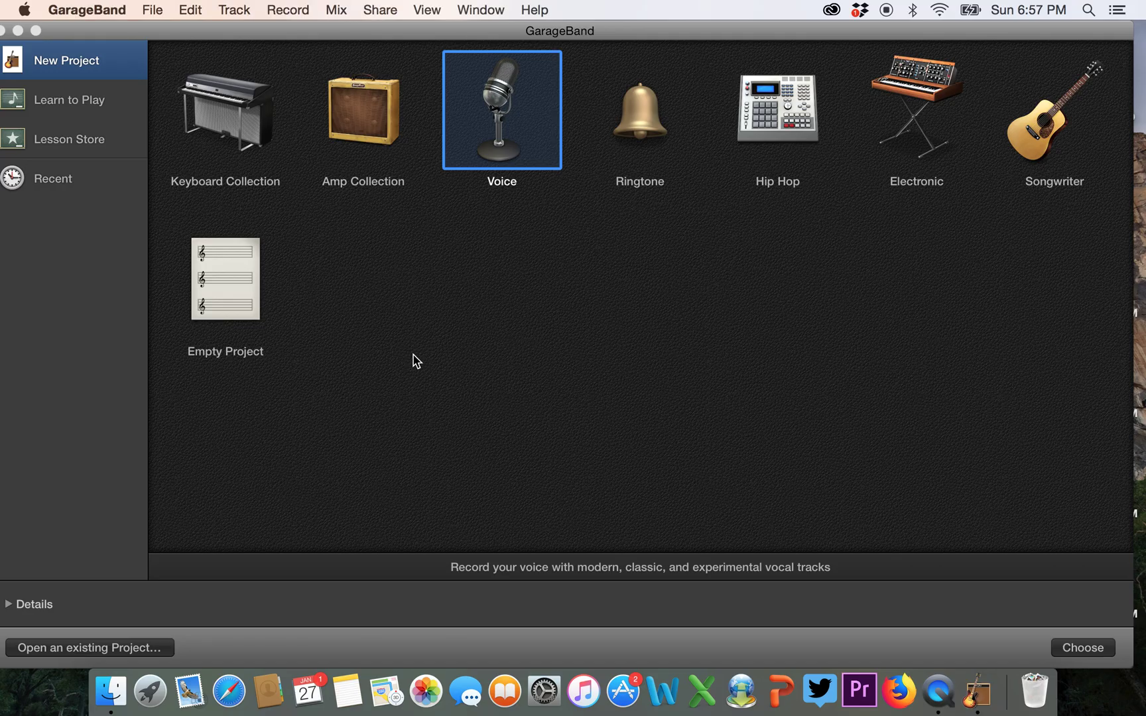
pyautogui.doubleClick(490, 150)
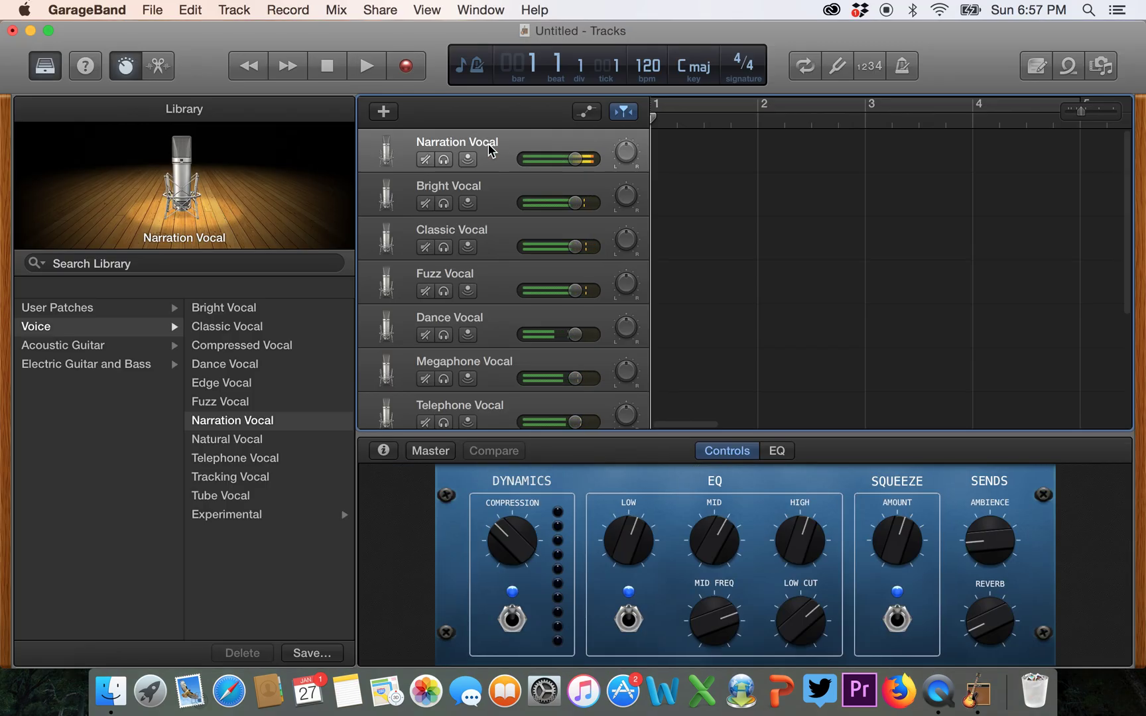
pyautogui.moveTo(358, 202); pyautogui.dragTo(59, 206)
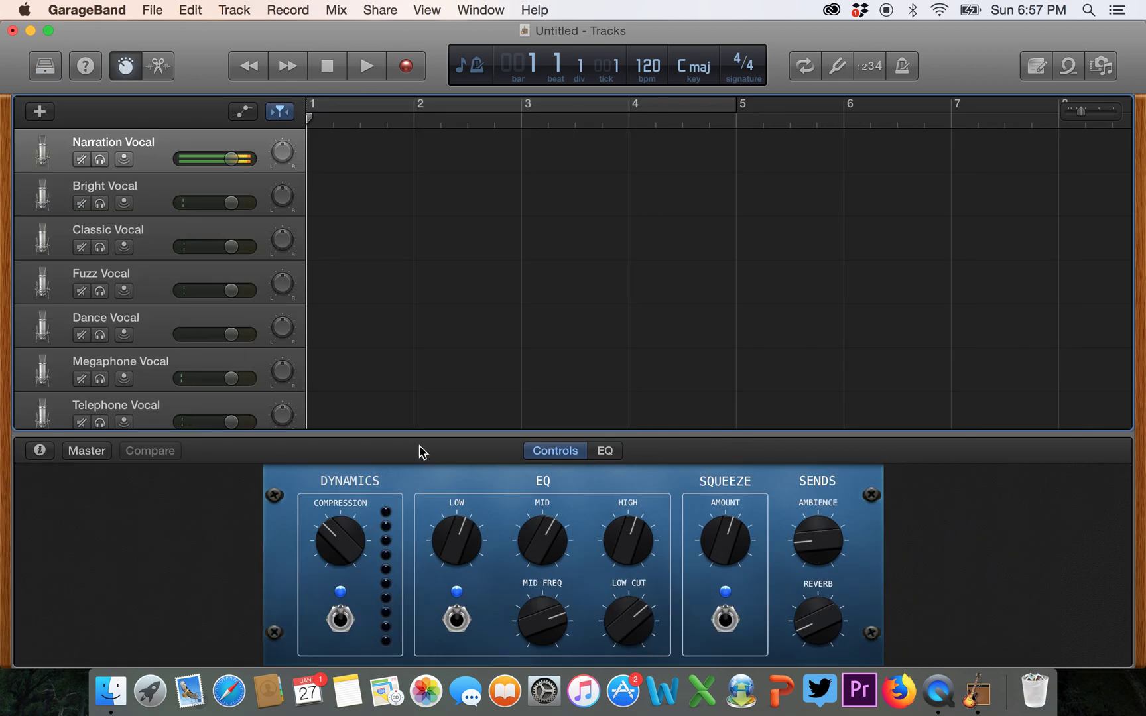
pyautogui.press('b')
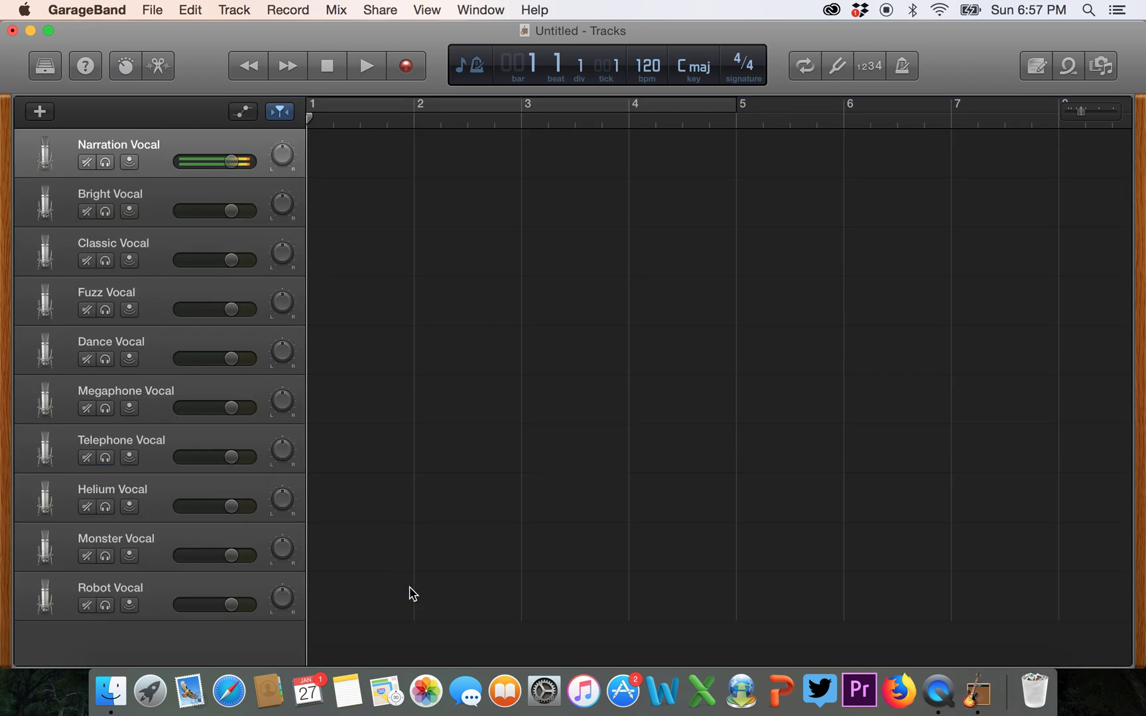
# Enlarge the tracks vertically and delete all vocal tracks except Narration Vocal
pyautogui.click(126, 592)
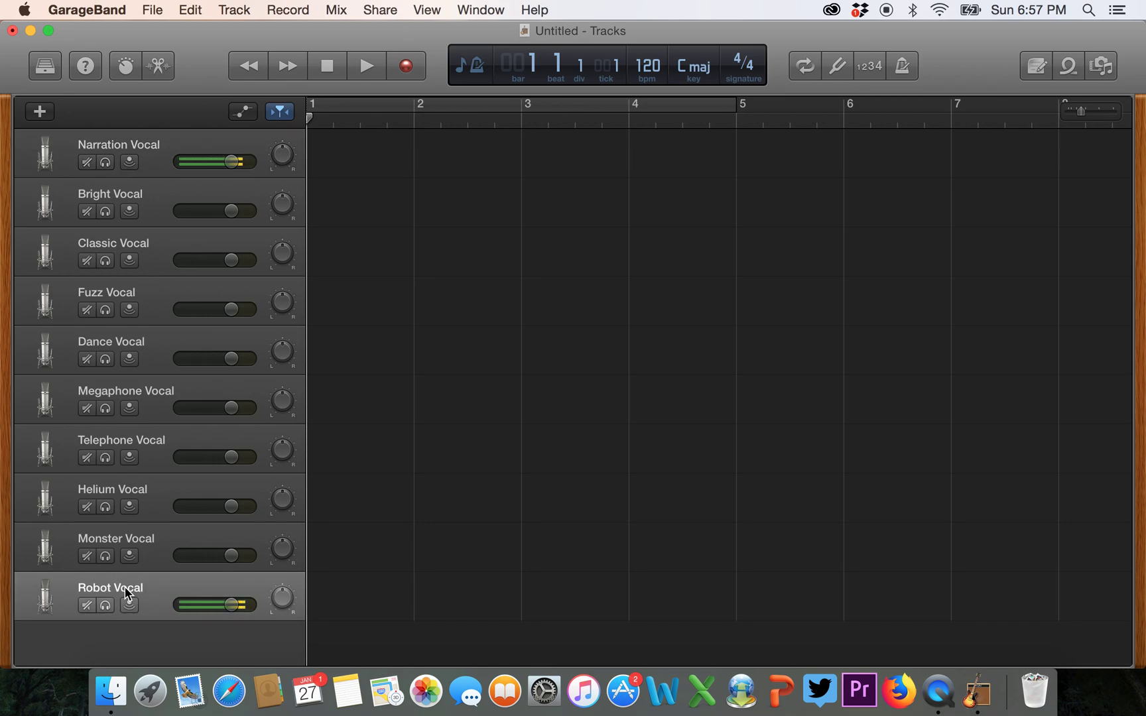
pyautogui.press('super+Down')
pyautogui.press('super+Down')
pyautogui.press('super+Down')
pyautogui.press('super+Down')
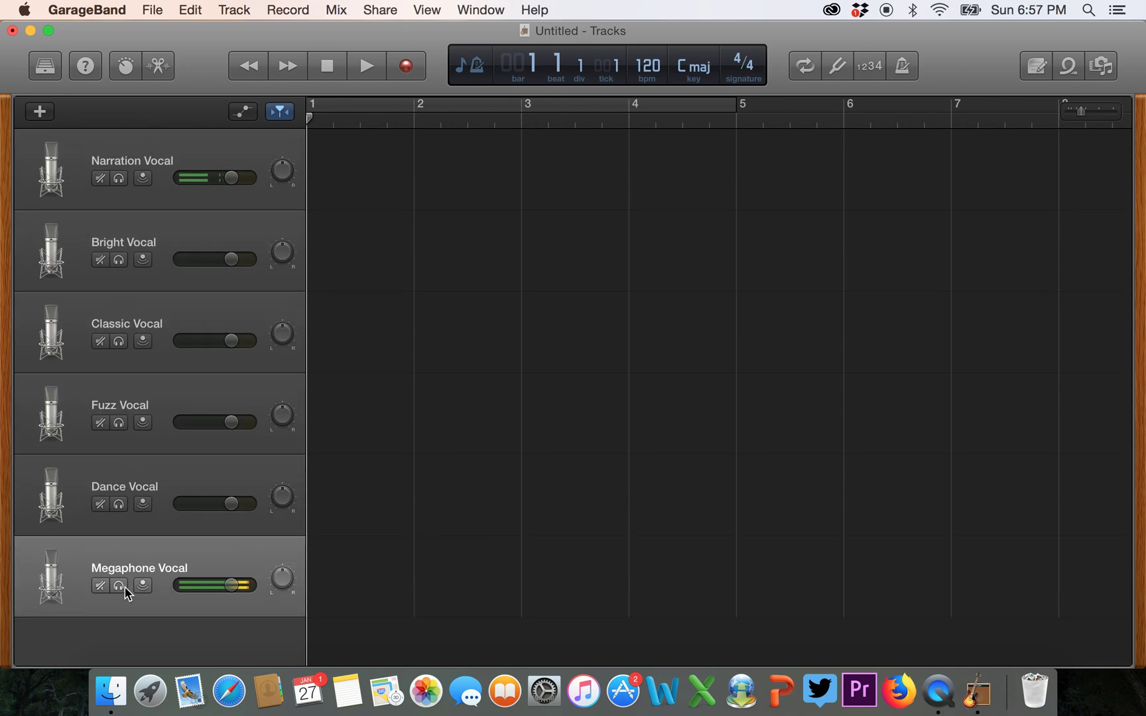
pyautogui.press('super+BackSpace')
pyautogui.press('super+BackSpace')
pyautogui.press('super+BackSpace')
pyautogui.press('super+BackSpace')
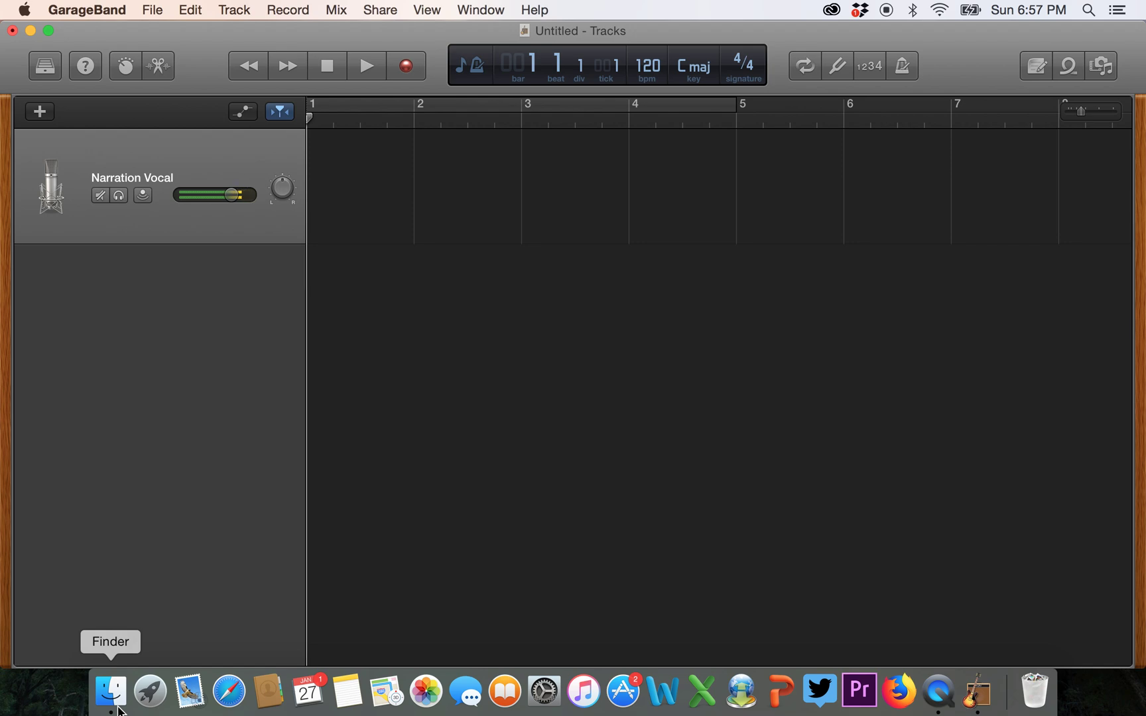
# Import "Blue Wire intro_outro music, bumper music .mp3" from GMROZ > BlueWire > Bumper Music onto a new track at bar 2
pyautogui.click(118, 706)
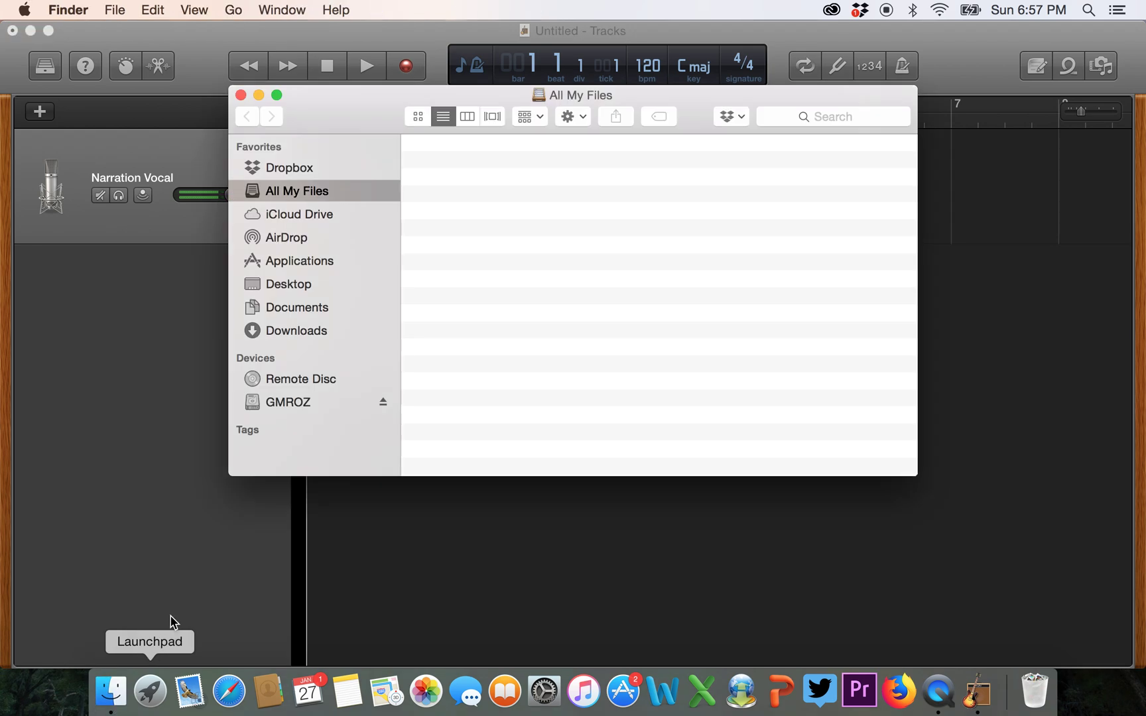
pyautogui.click(283, 407)
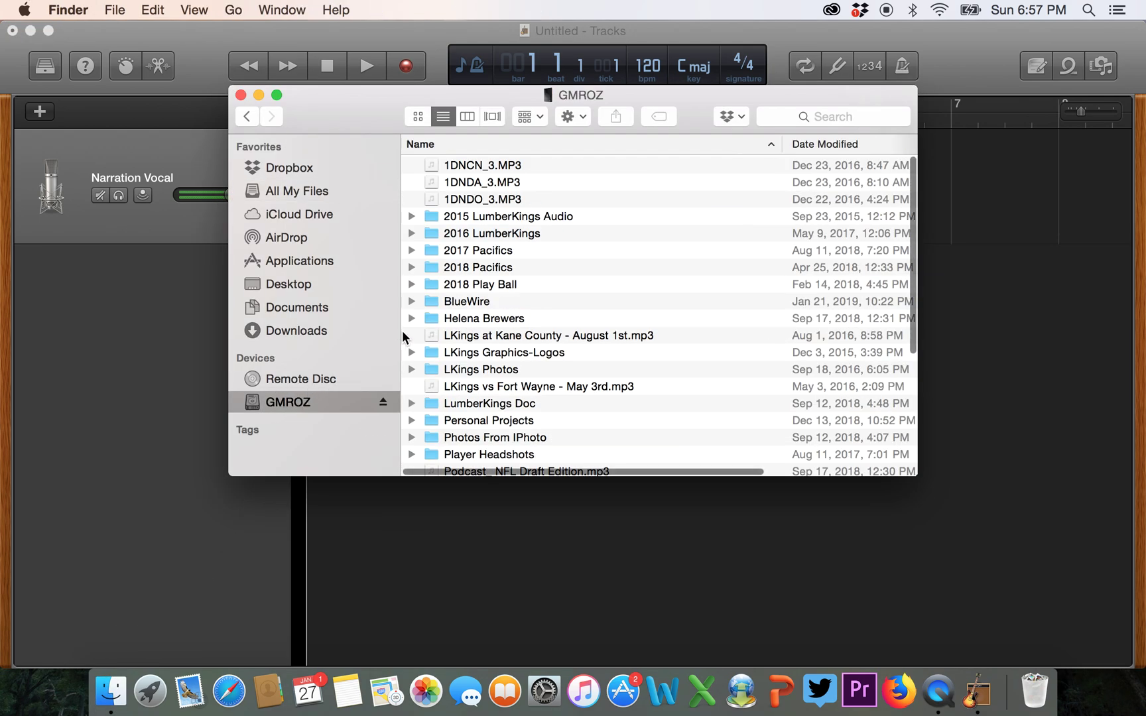
pyautogui.doubleClick(458, 302)
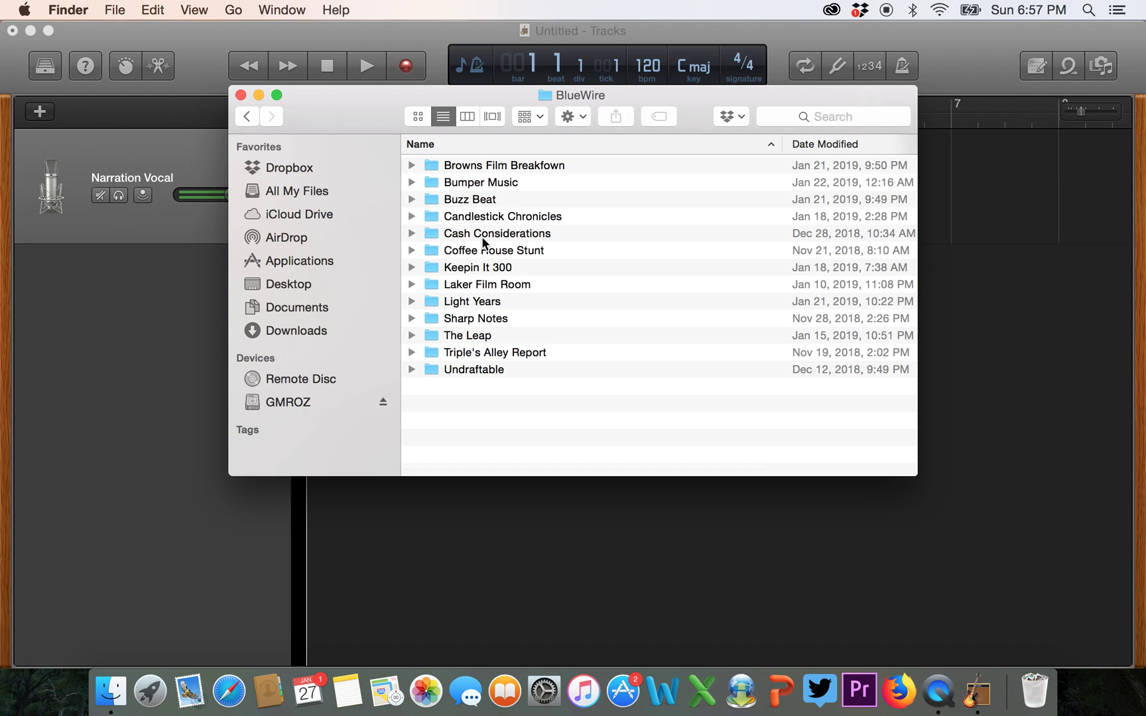
pyautogui.click(475, 251)
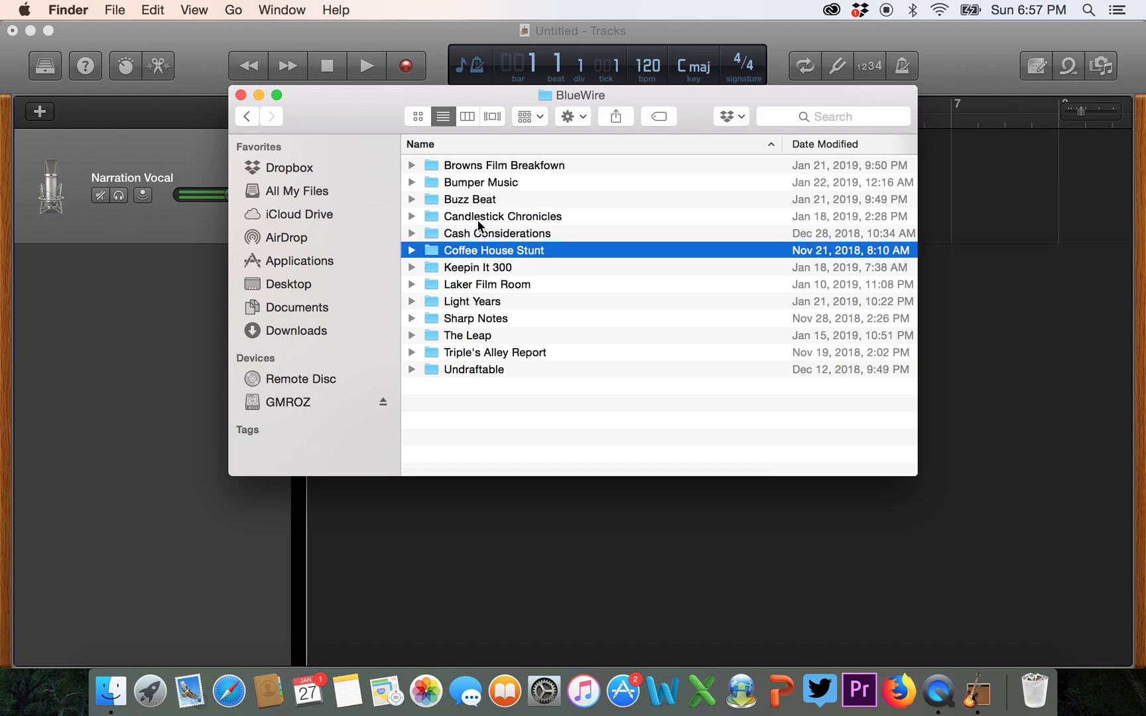
pyautogui.doubleClick(472, 185)
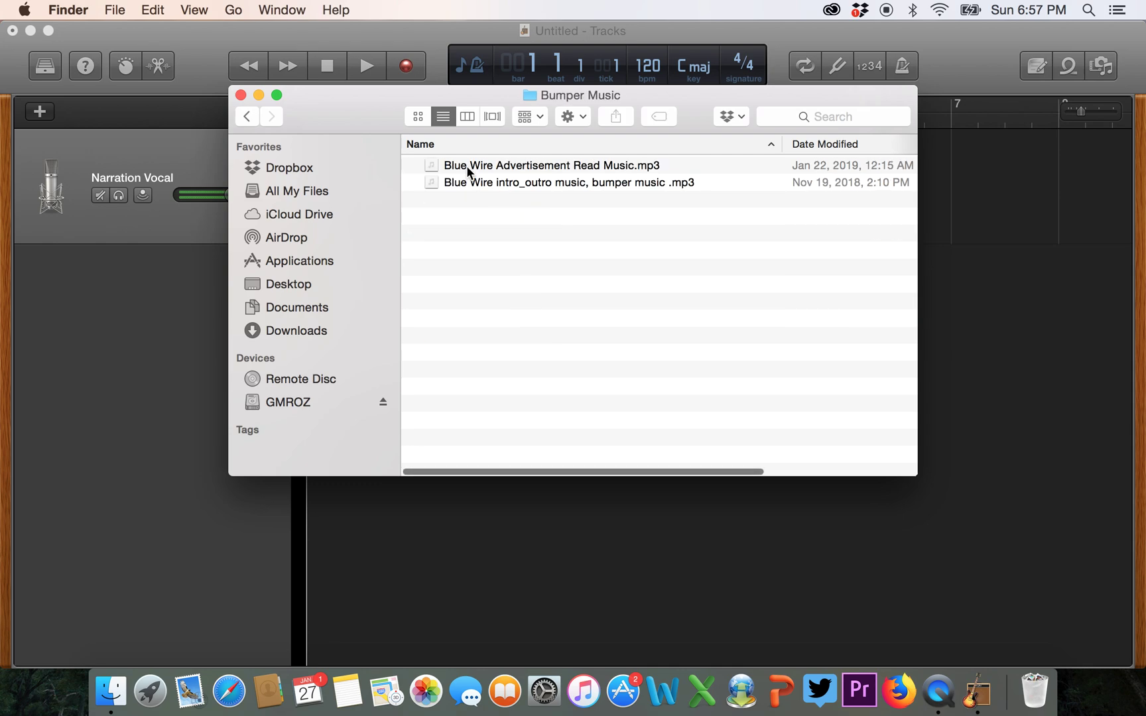
pyautogui.moveTo(315, 109); pyautogui.dragTo(611, 140)
pyautogui.moveTo(813, 217); pyautogui.dragTo(409, 315)
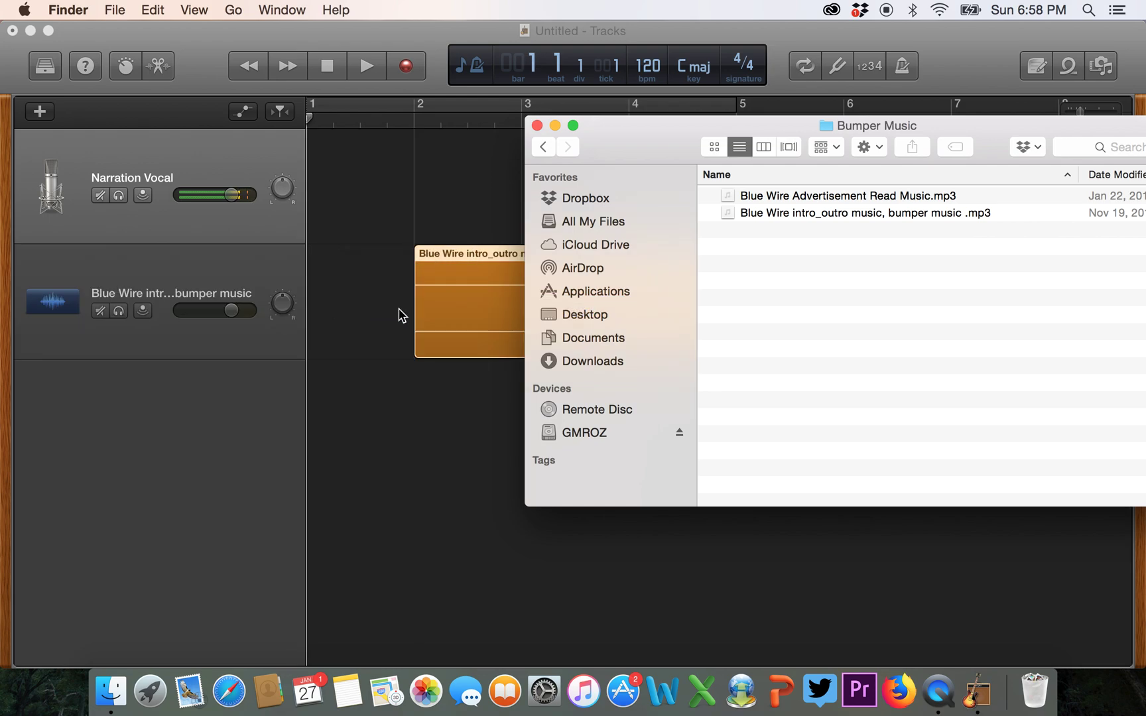
# Delete the Narration Vocal track and move the bumper music region to start at bar 1
pyautogui.click(183, 152)
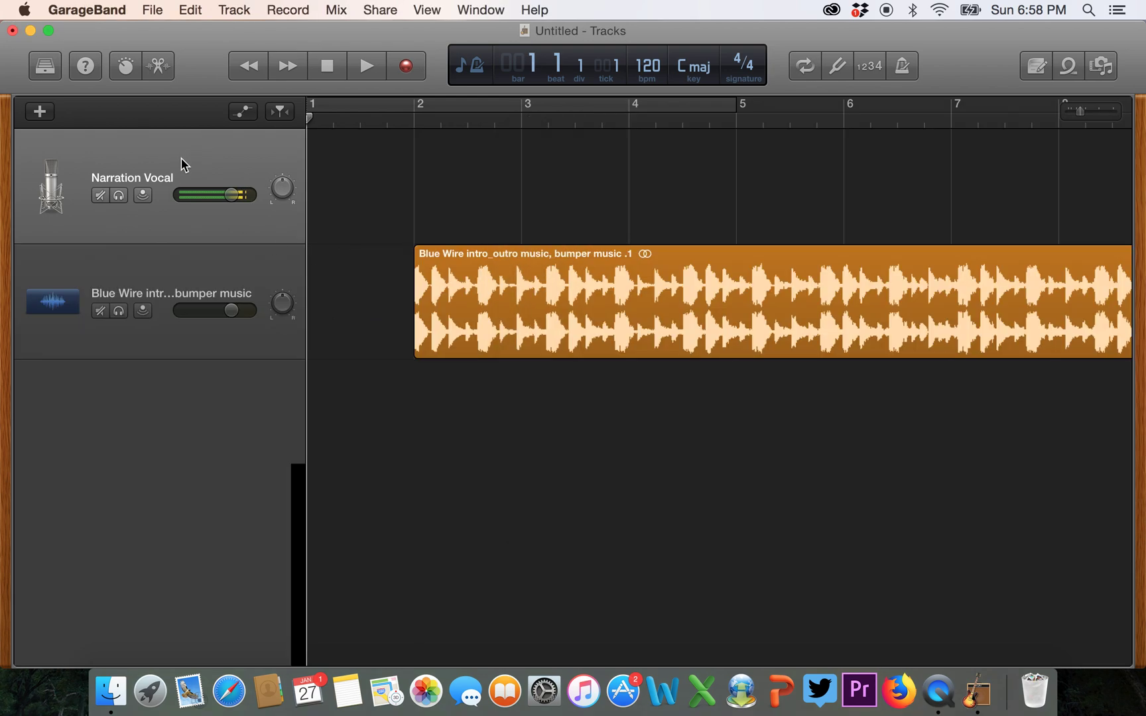
pyautogui.press('super+BackSpace')
pyautogui.moveTo(471, 140); pyautogui.dragTo(361, 134)
# Import "Intro SB.mp3" from BlueWire > Coffee House Stunt > Raw > January 23rd onto a new track at bar 2
pyautogui.click(111, 689)
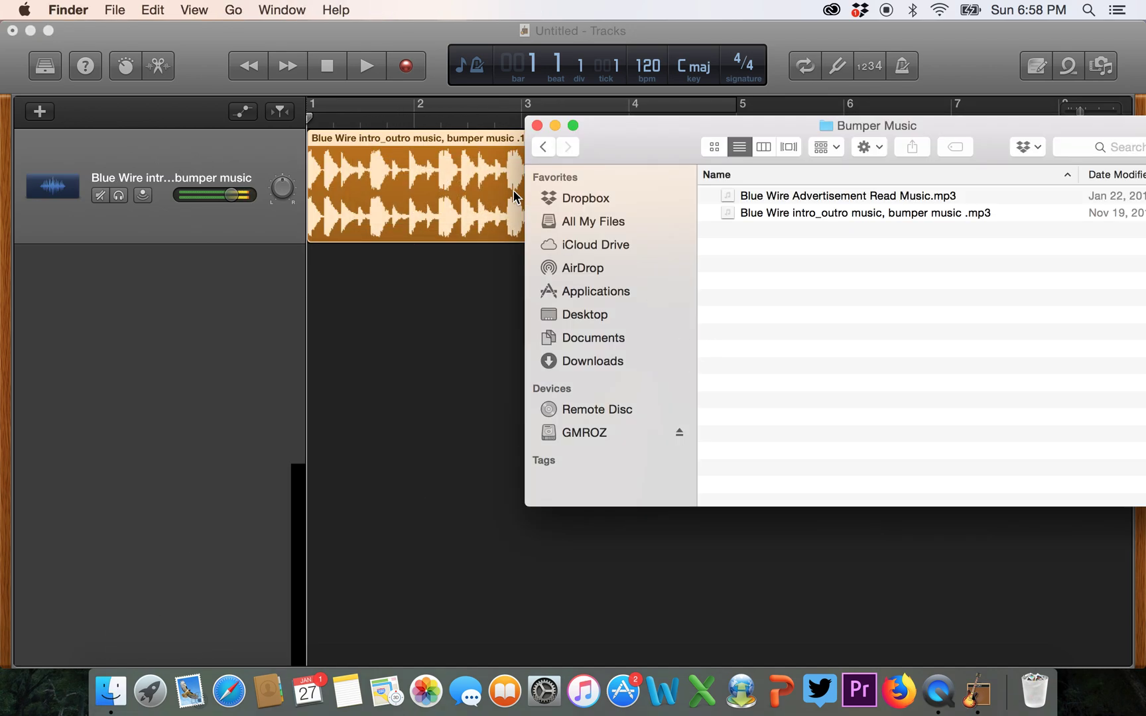
pyautogui.click(543, 147)
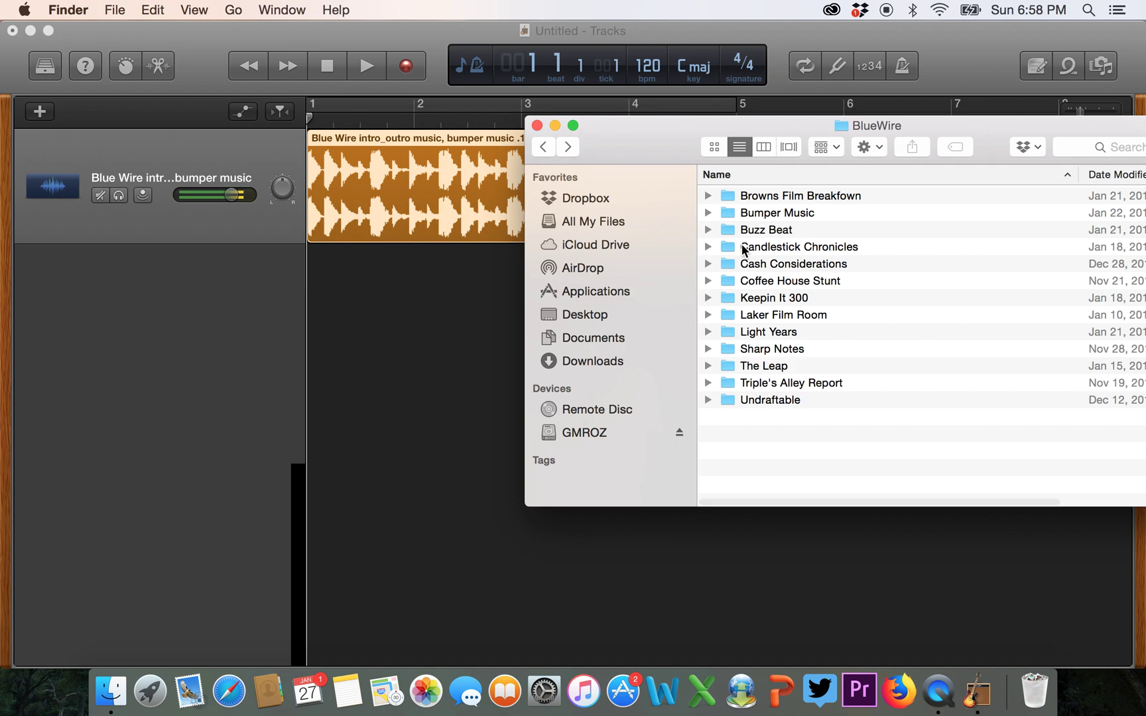
pyautogui.doubleClick(767, 280)
pyautogui.doubleClick(756, 212)
pyautogui.click(770, 233)
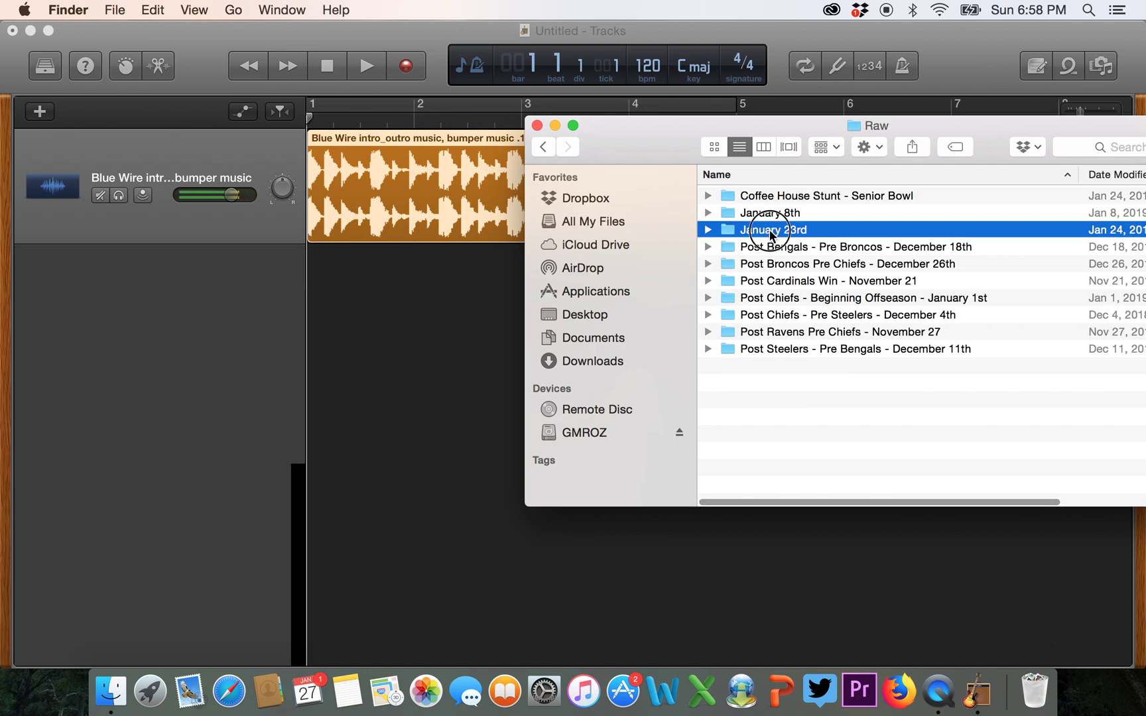
pyautogui.doubleClick(771, 231)
pyautogui.moveTo(781, 214); pyautogui.dragTo(396, 346)
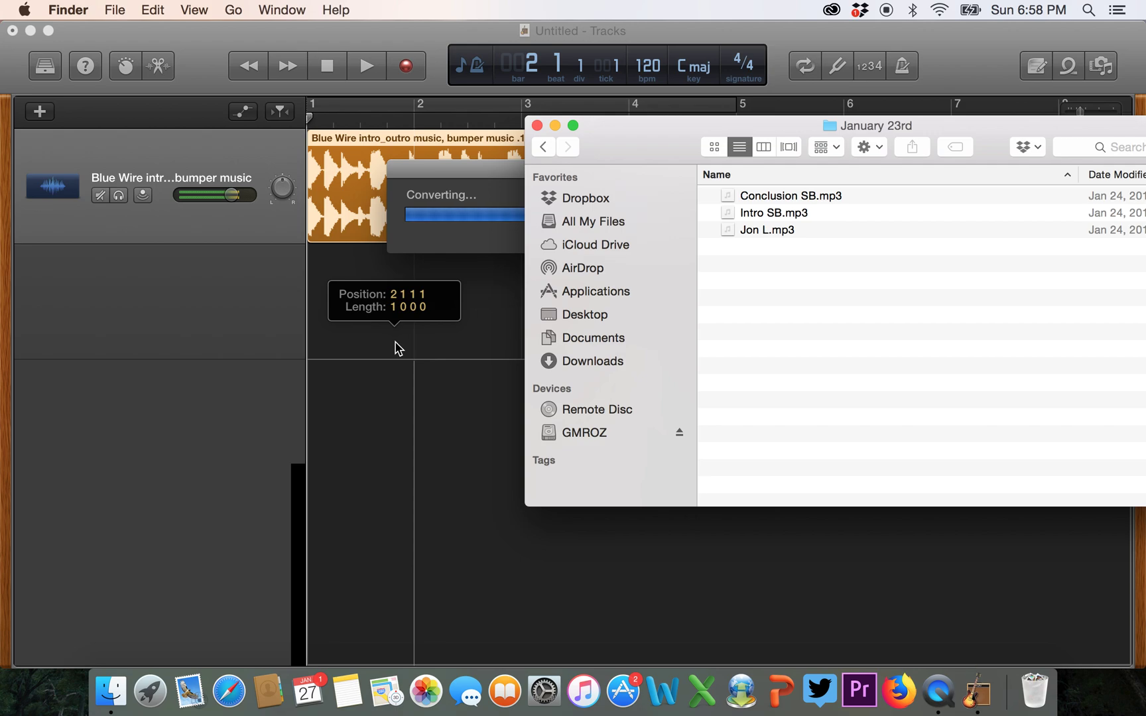
pyautogui.click(537, 126)
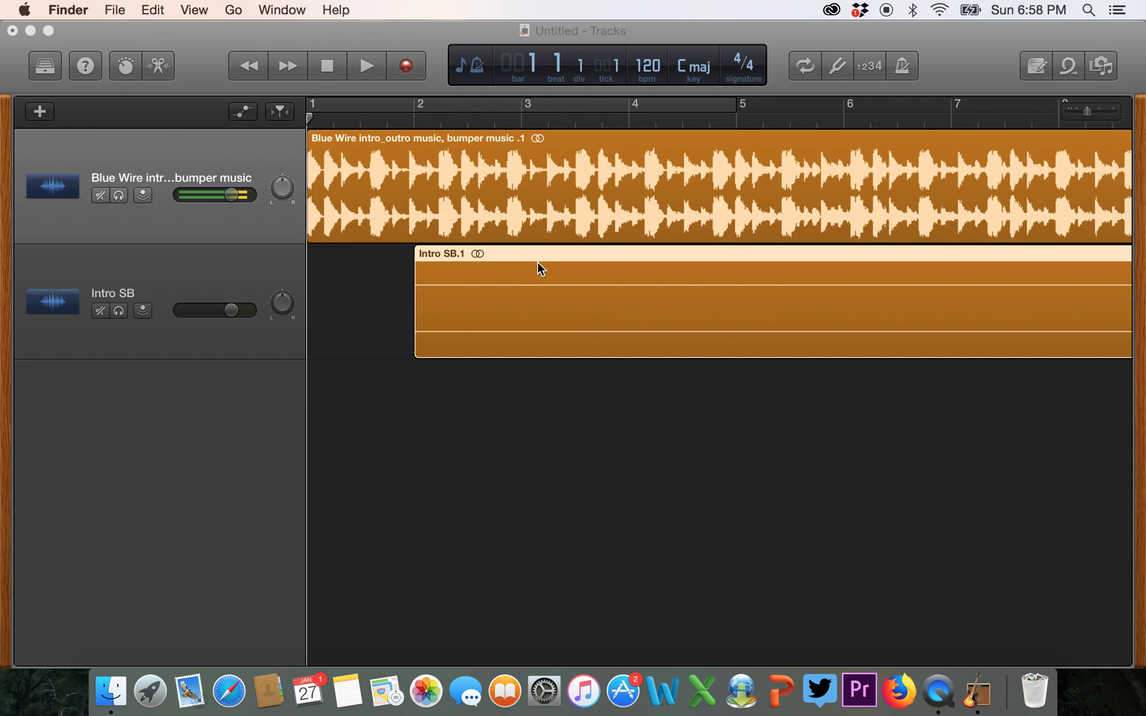
pyautogui.moveTo(537, 268)
pyautogui.mouseDown()
pyautogui.moveTo(511, 265)
pyautogui.moveTo(537, 266)
pyautogui.mouseUp()
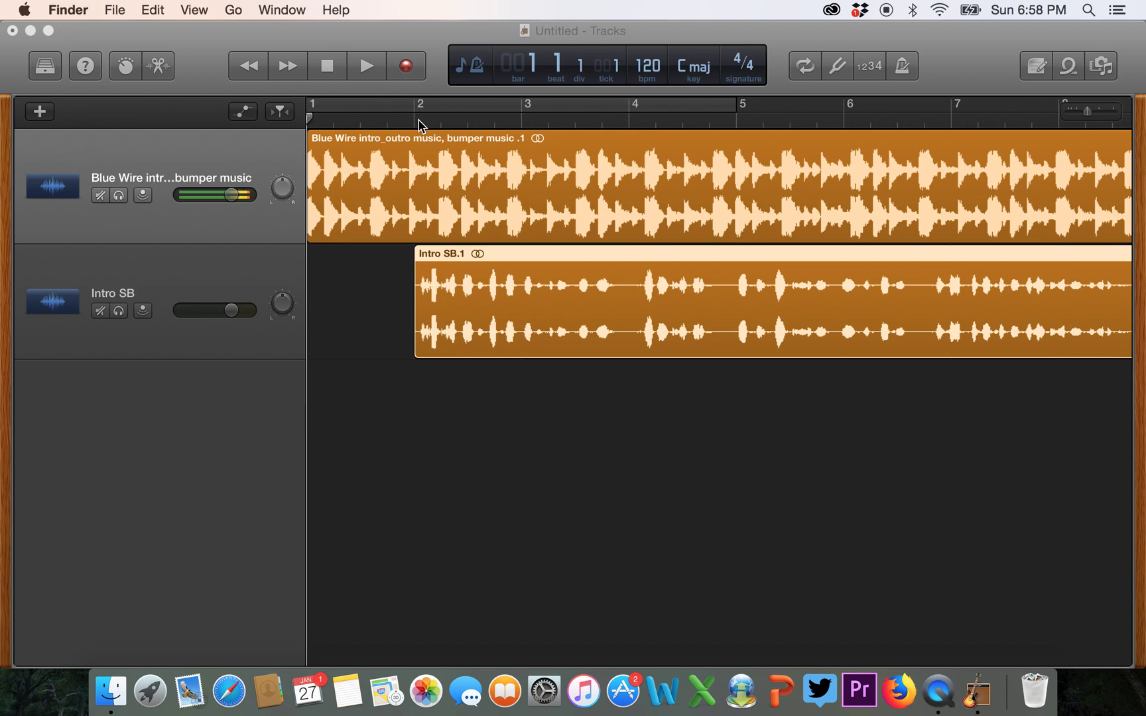
# Play the project from the start to hear how the voice comes in over the music
pyautogui.click(390, 124)
pyautogui.moveTo(384, 113); pyautogui.dragTo(276, 114)
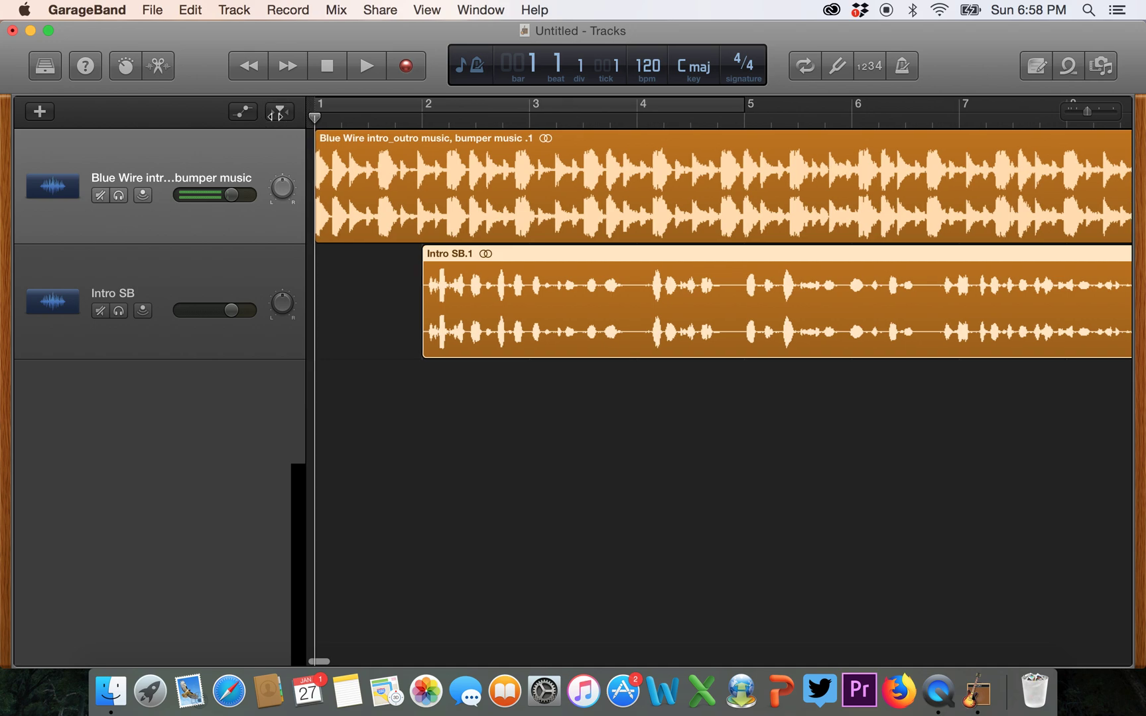
pyautogui.press('space')
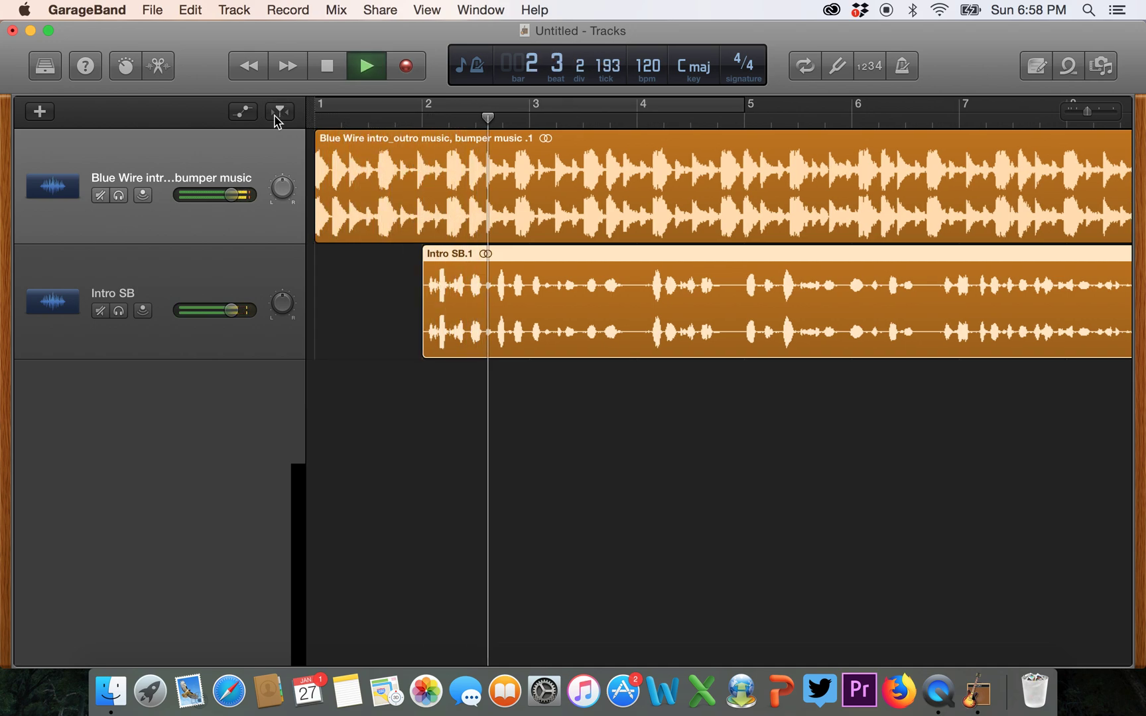
pyautogui.press('space')
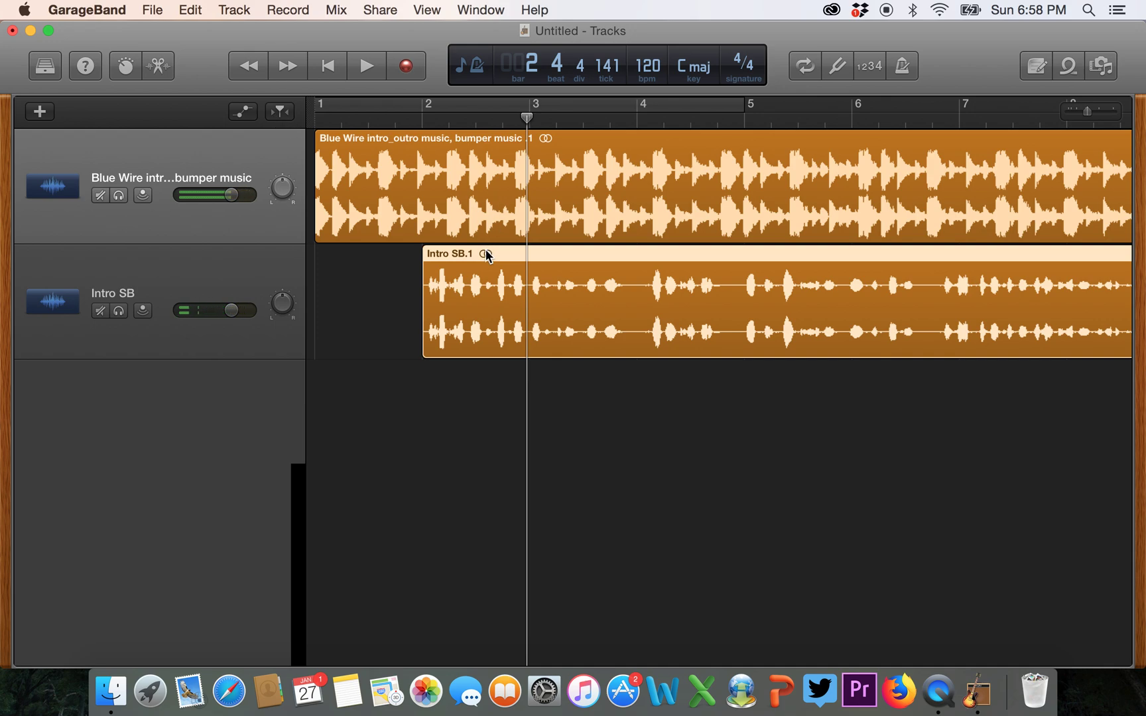
# Move the Intro SB region to start at bar 3 and return the playhead to the beginning
pyautogui.moveTo(485, 250); pyautogui.dragTo(588, 263)
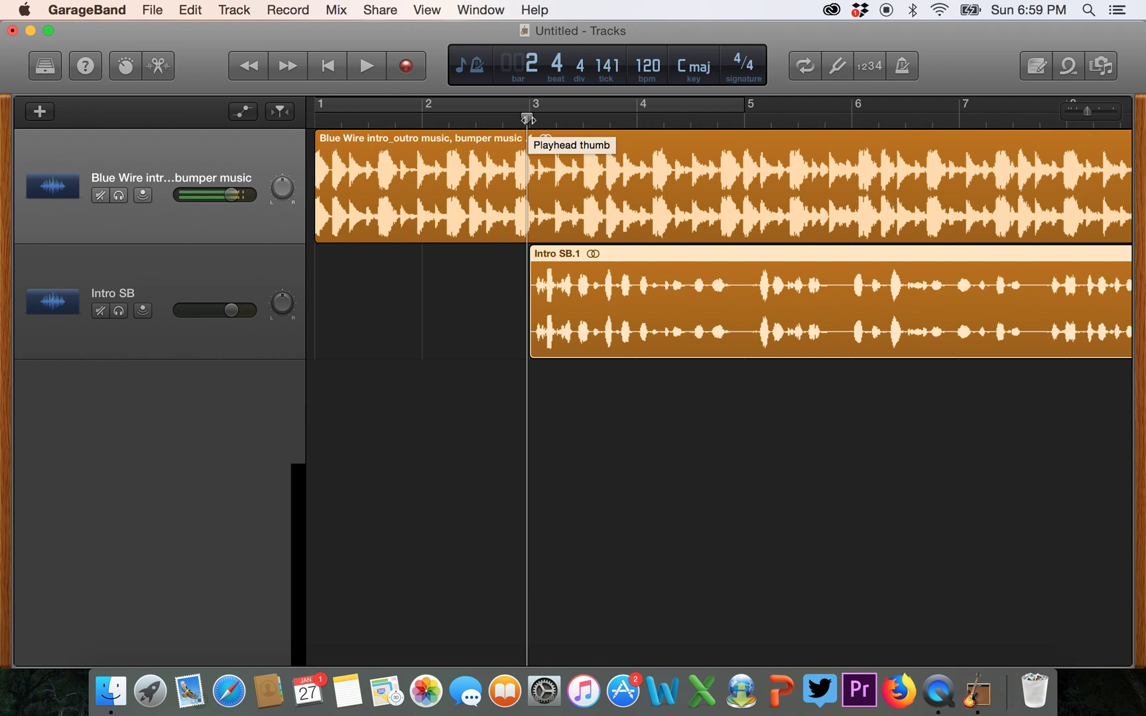
pyautogui.moveTo(527, 119); pyautogui.dragTo(311, 121)
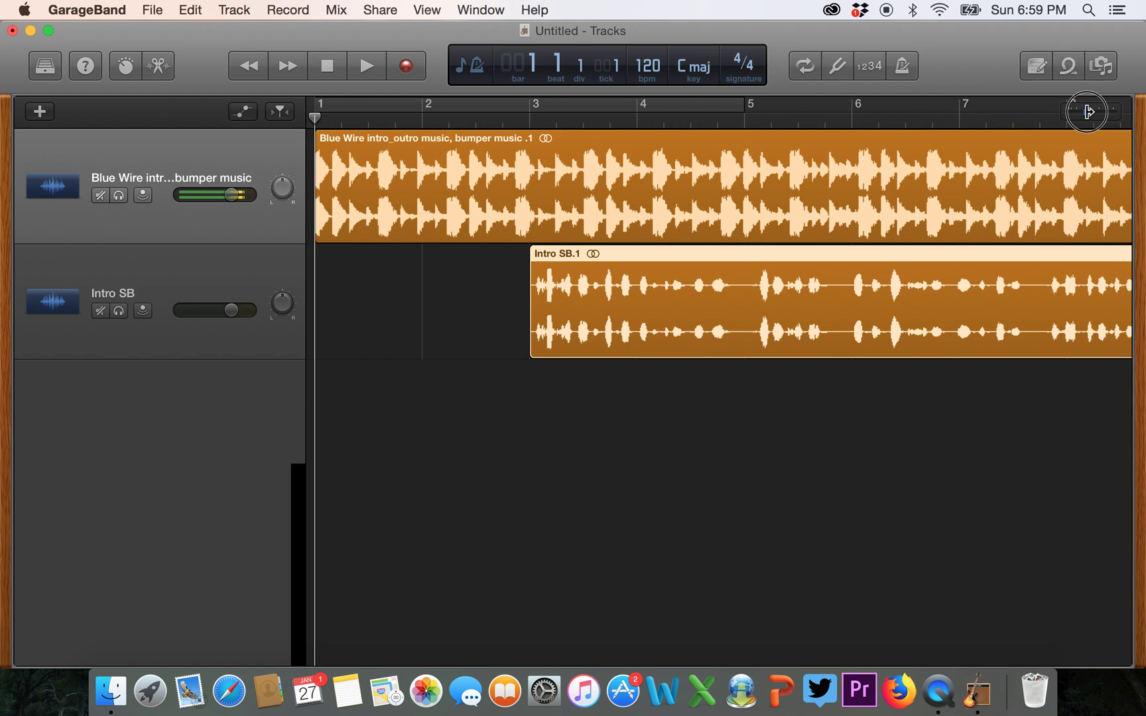
pyautogui.moveTo(1089, 108)
pyautogui.mouseDown()
pyautogui.moveTo(1110, 120)
pyautogui.moveTo(1050, 121)
pyautogui.moveTo(1100, 123)
pyautogui.moveTo(1079, 120)
pyautogui.mouseUp()
pyautogui.moveTo(476, 117); pyautogui.dragTo(292, 237)
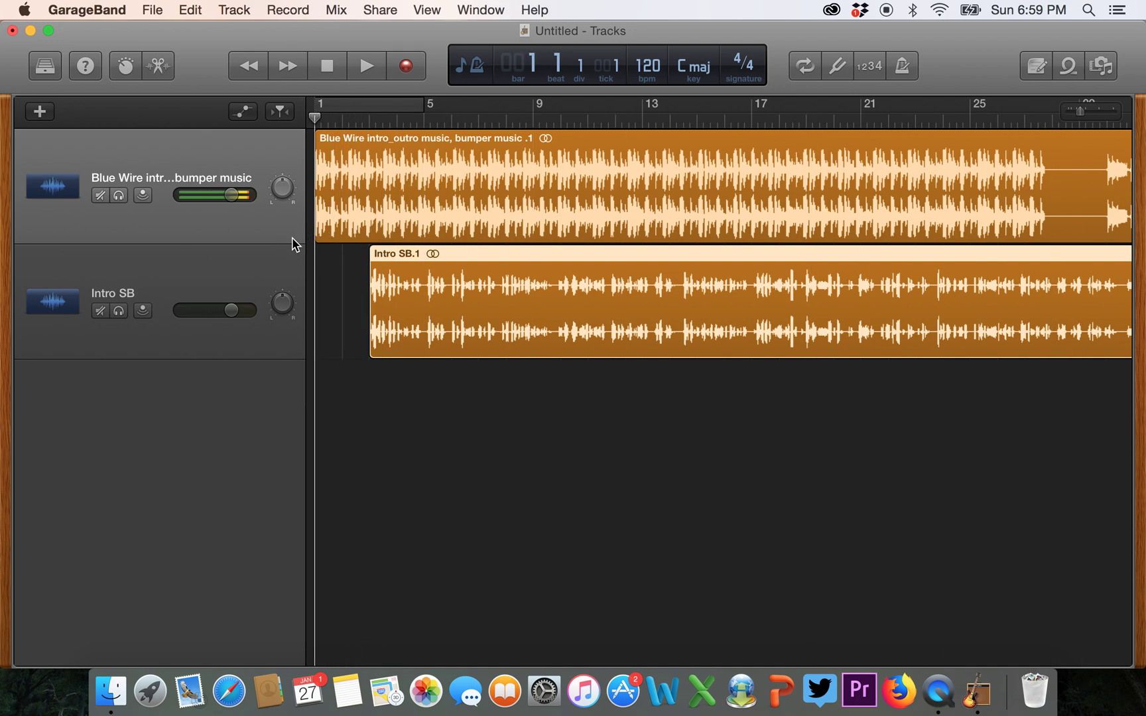
# Show track automation and lower the volume line across the whole bumper music track
pyautogui.click(244, 112)
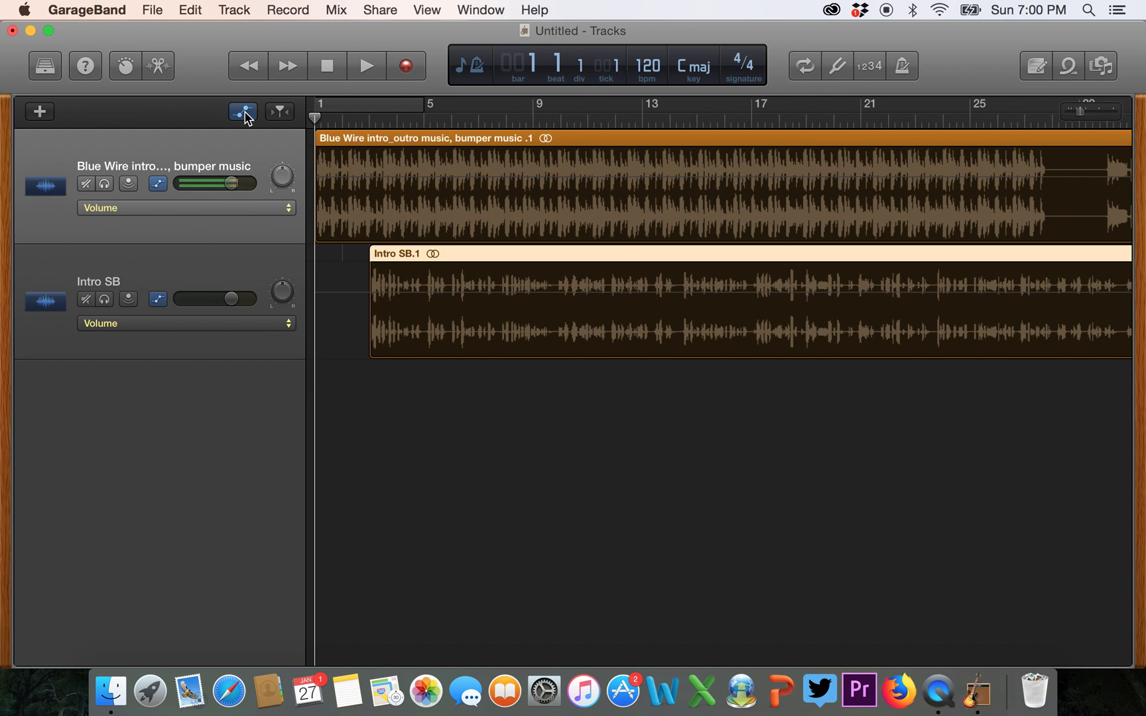
pyautogui.click(386, 141)
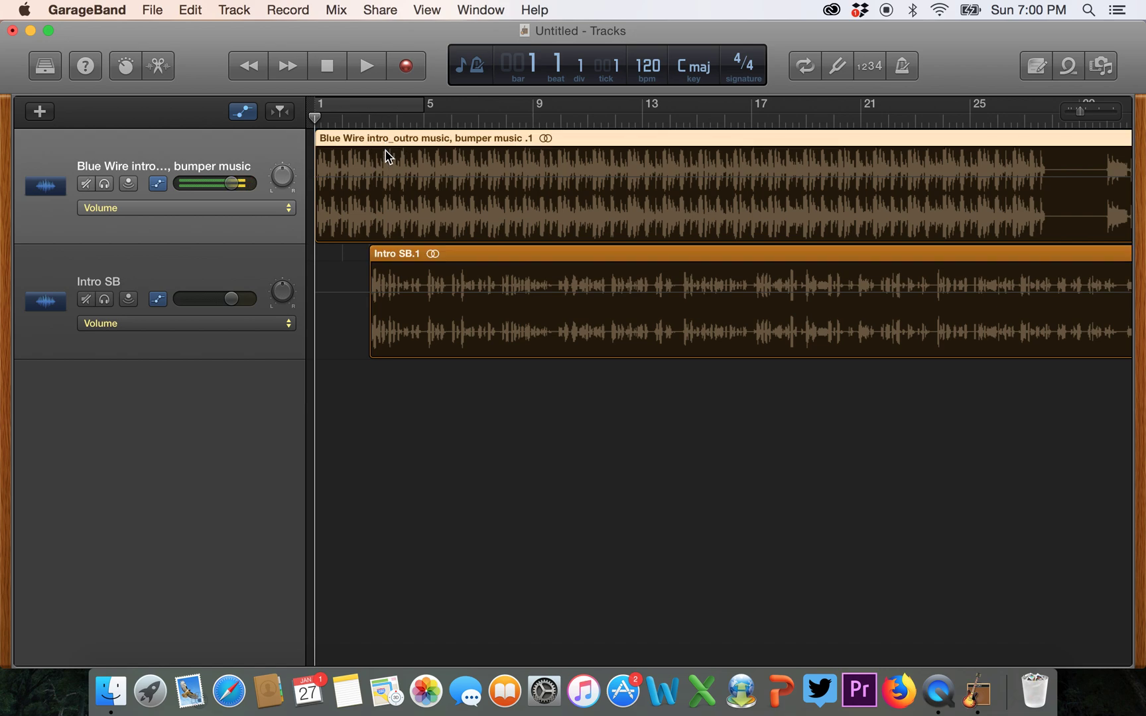
pyautogui.click(383, 180)
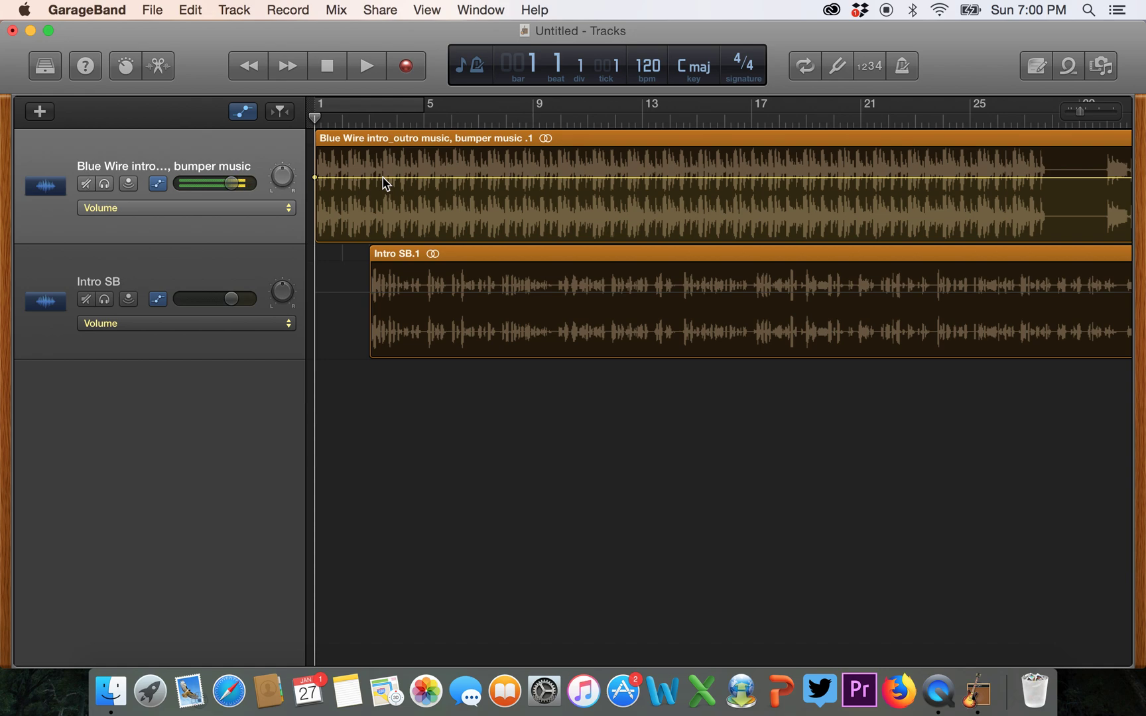
pyautogui.moveTo(383, 178); pyautogui.dragTo(384, 201)
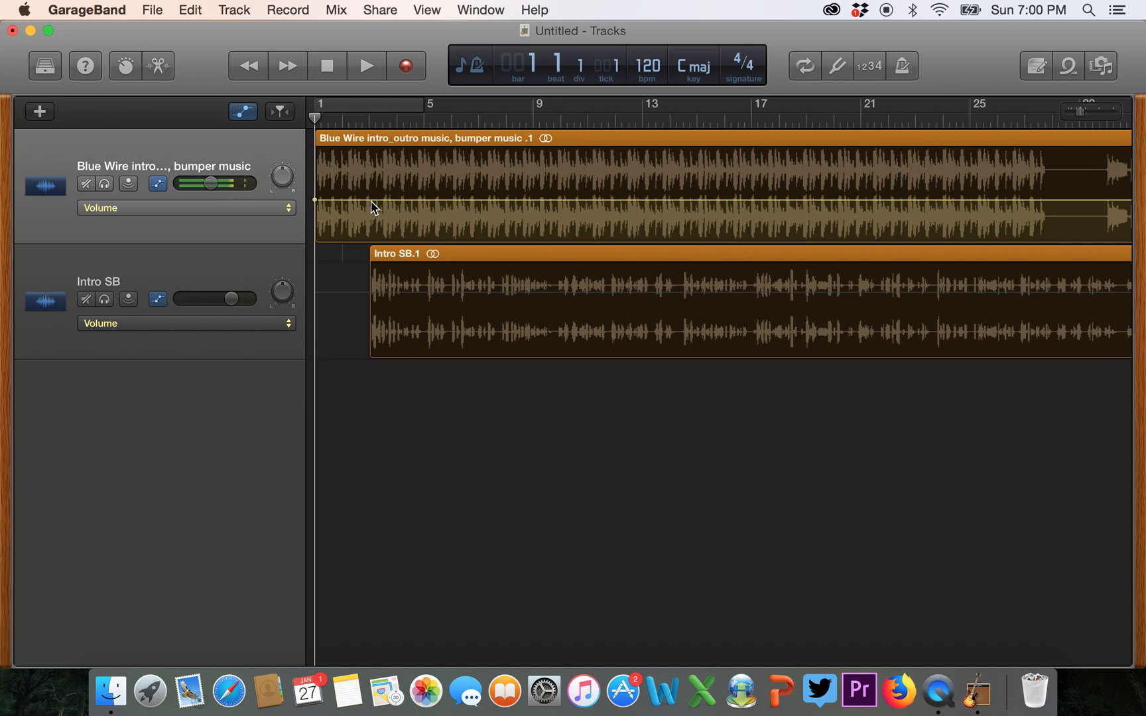
# Move the Intro SB region to bar 5 and ramp the music's volume down from there to about bar 13
pyautogui.moveTo(389, 253); pyautogui.dragTo(446, 255)
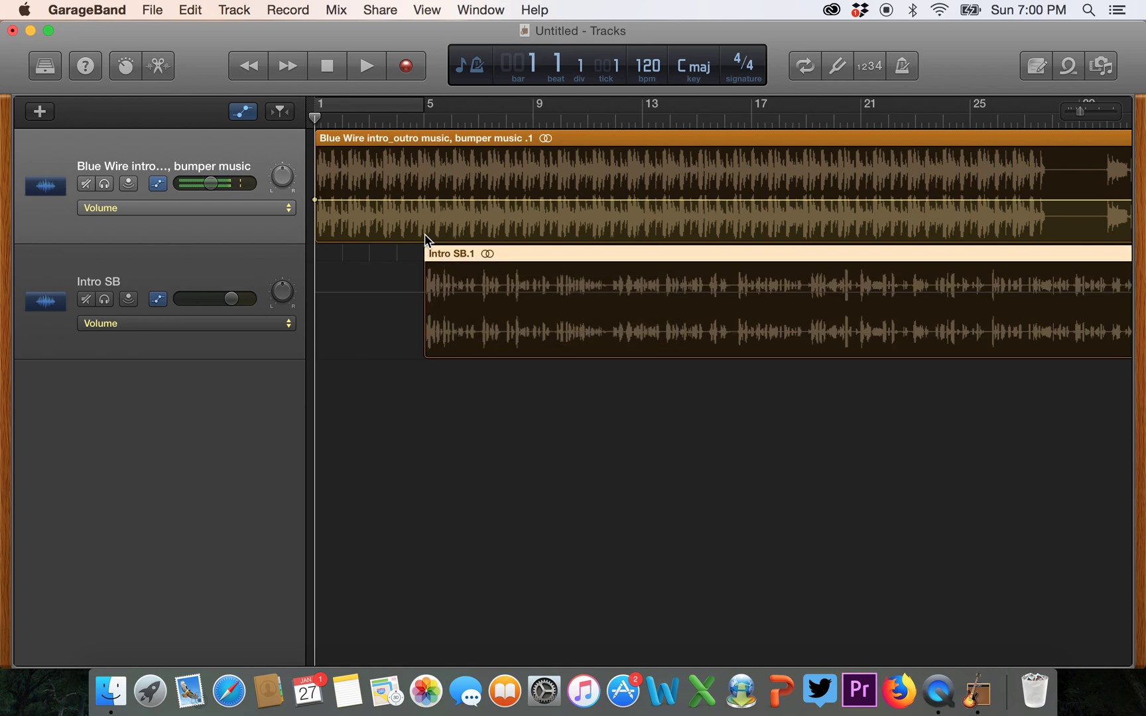
pyautogui.click(422, 200)
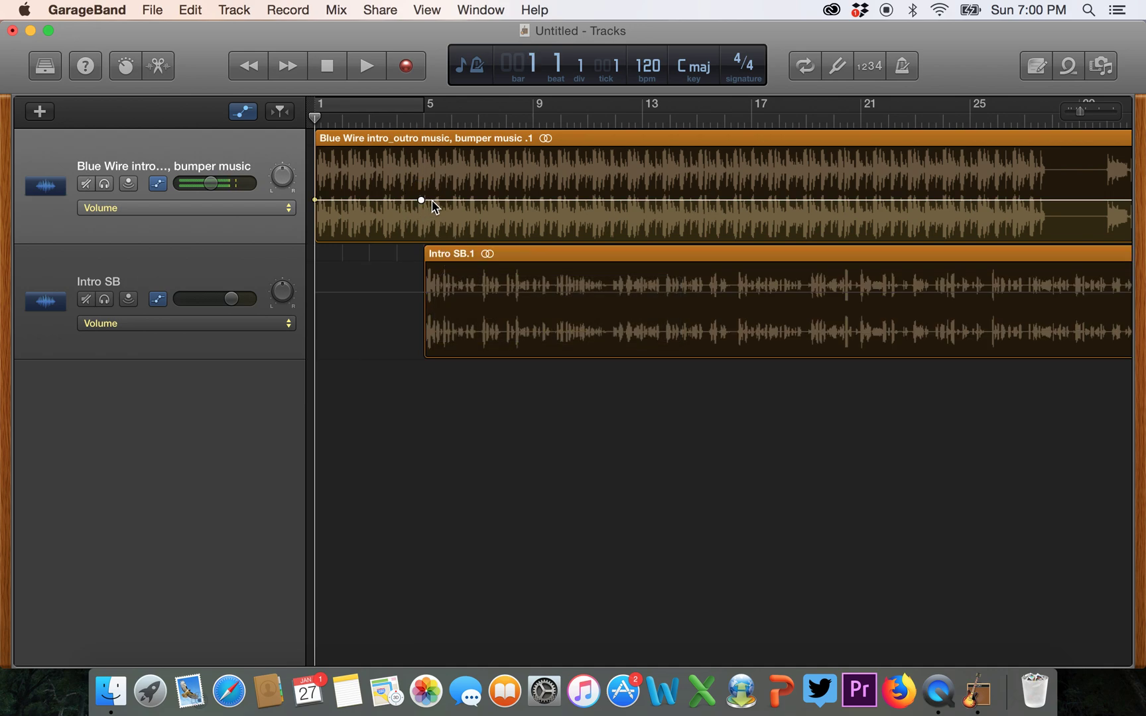
pyautogui.click(511, 200)
pyautogui.moveTo(519, 222); pyautogui.dragTo(649, 217)
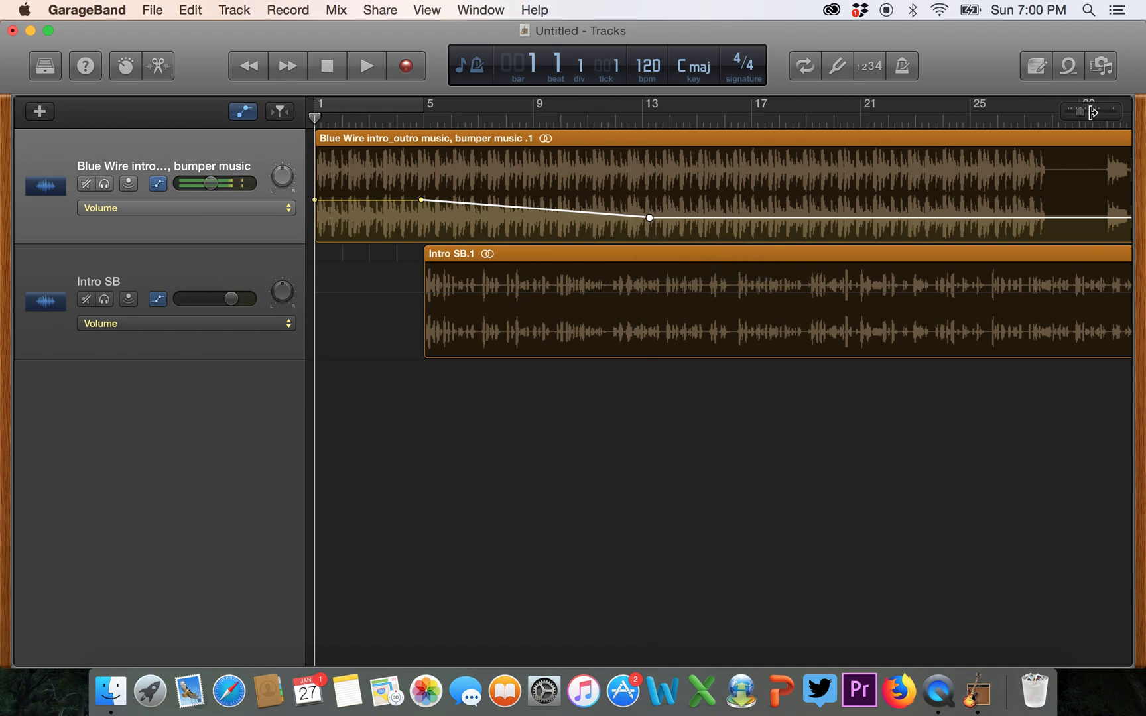
# Trim the end of the bumper music region back to about bar 29
pyautogui.moveTo(1079, 110)
pyautogui.mouseDown()
pyautogui.moveTo(1056, 109)
pyautogui.moveTo(1076, 110)
pyautogui.mouseUp()
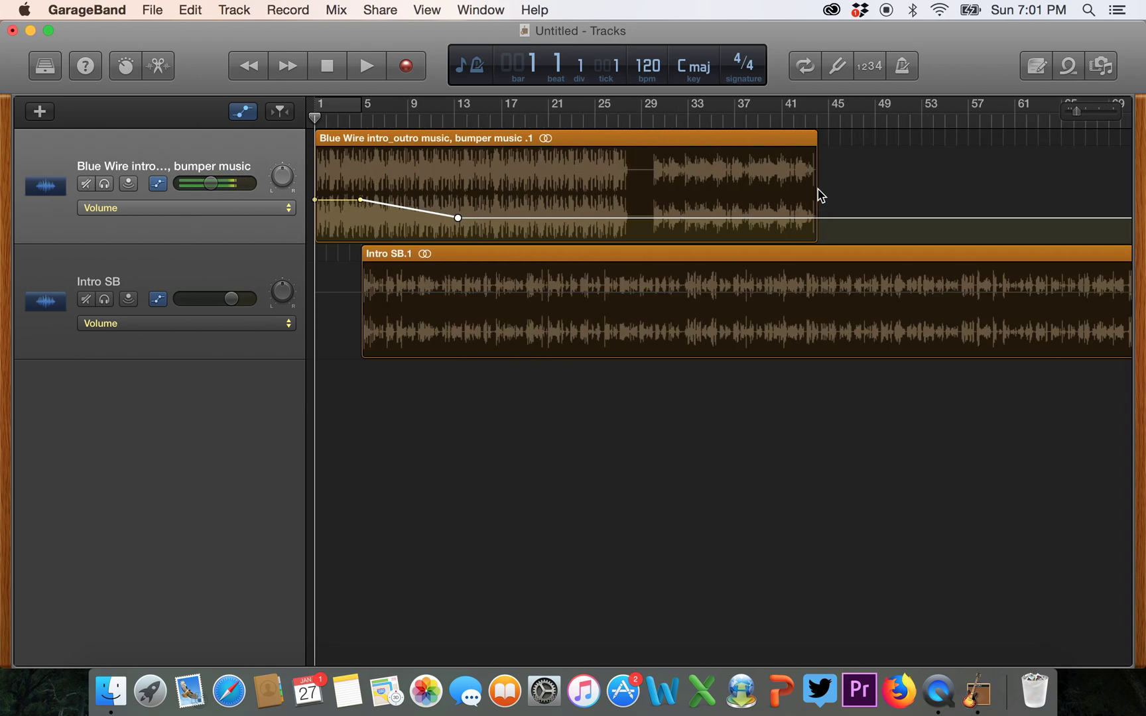
pyautogui.moveTo(813, 138); pyautogui.dragTo(642, 150)
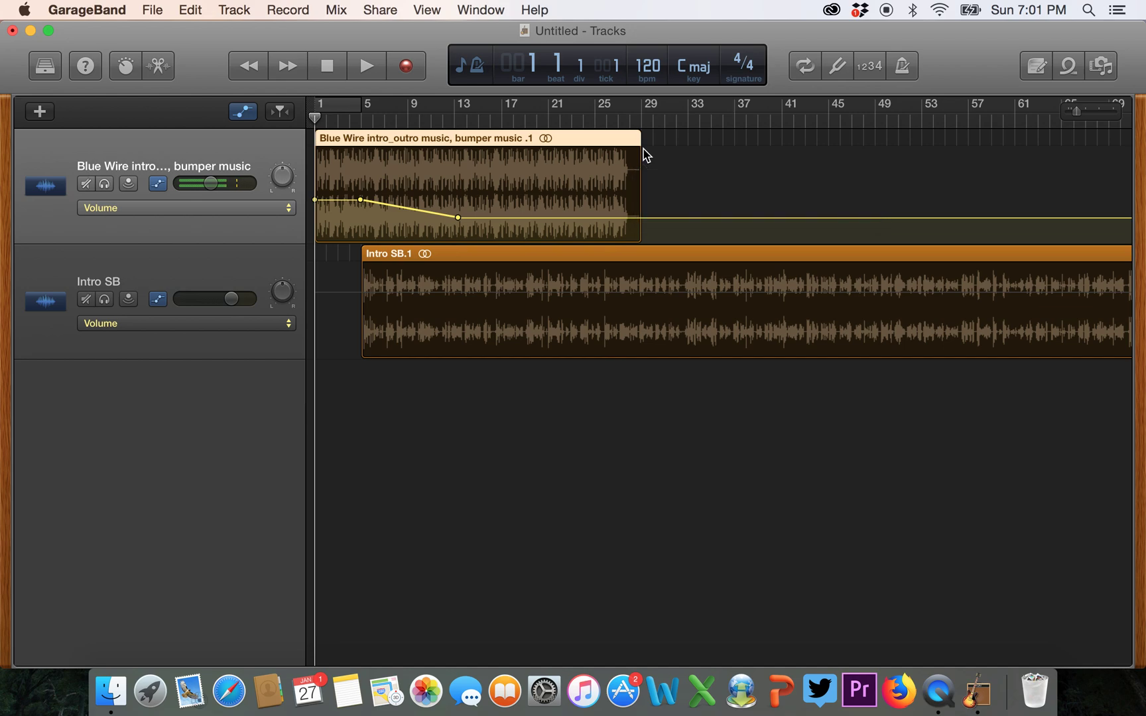
# Fade the bumper music's volume line down to silence from about bar 24 to about bar 29
pyautogui.click(584, 217)
pyautogui.click(591, 217)
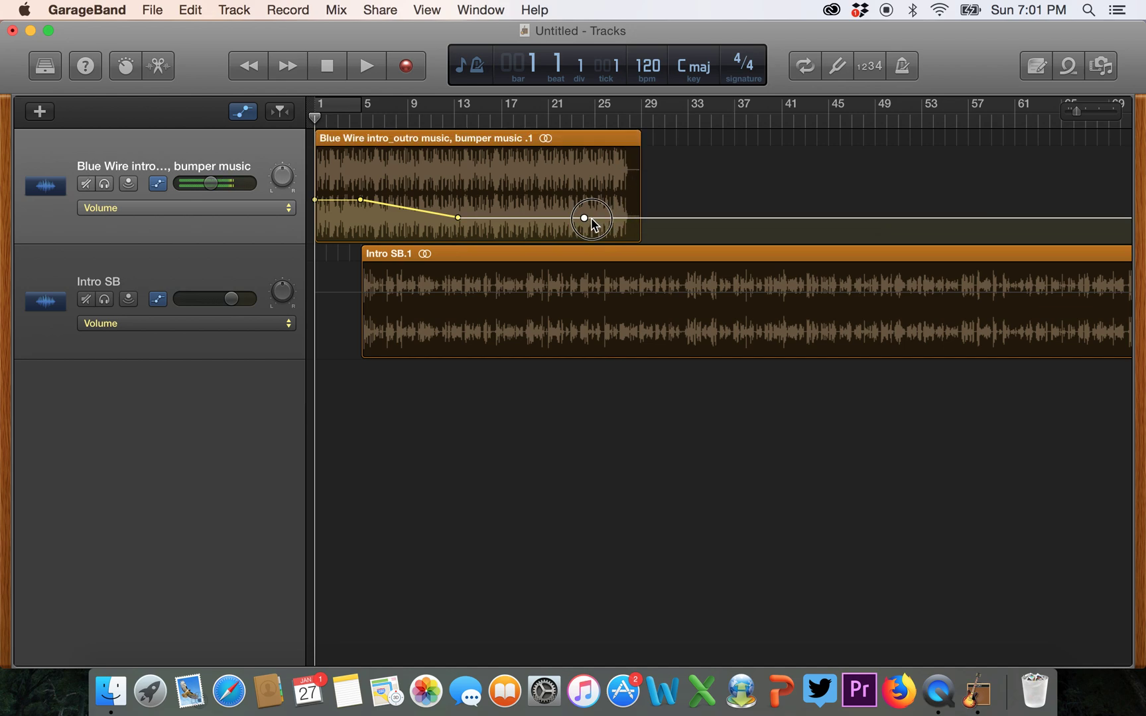
pyautogui.moveTo(591, 218); pyautogui.dragTo(639, 242)
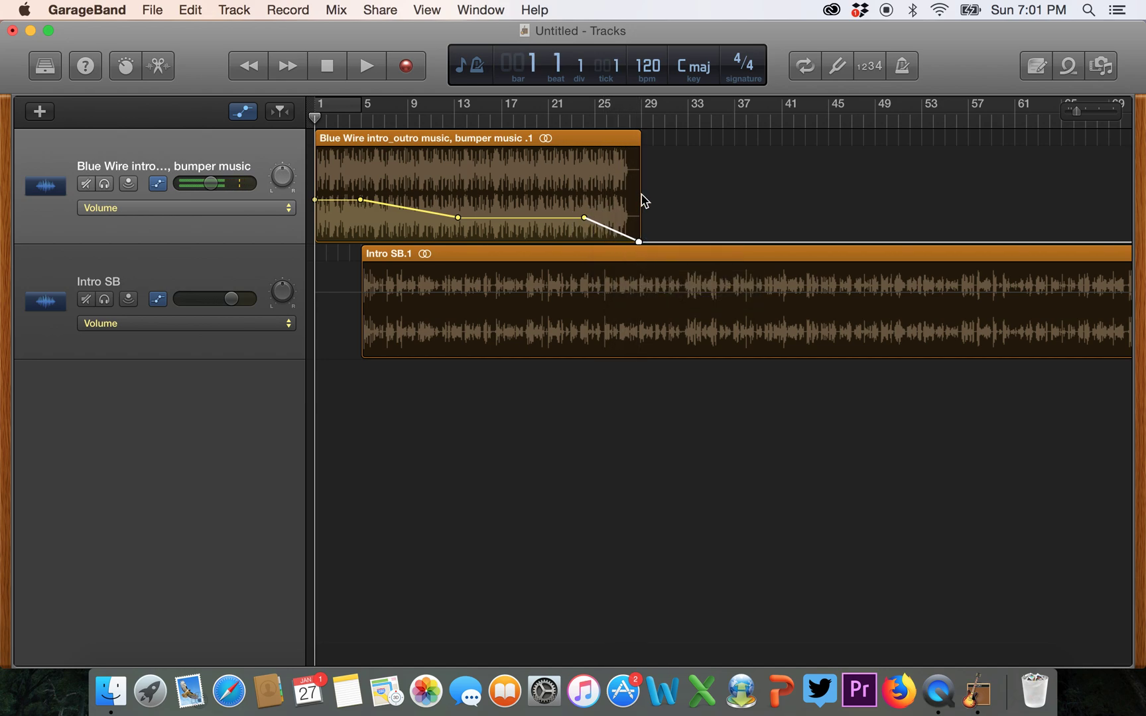
# Trim the end of the bumper music region back to about bar 28 and play back its fade-out
pyautogui.moveTo(633, 138); pyautogui.dragTo(628, 145)
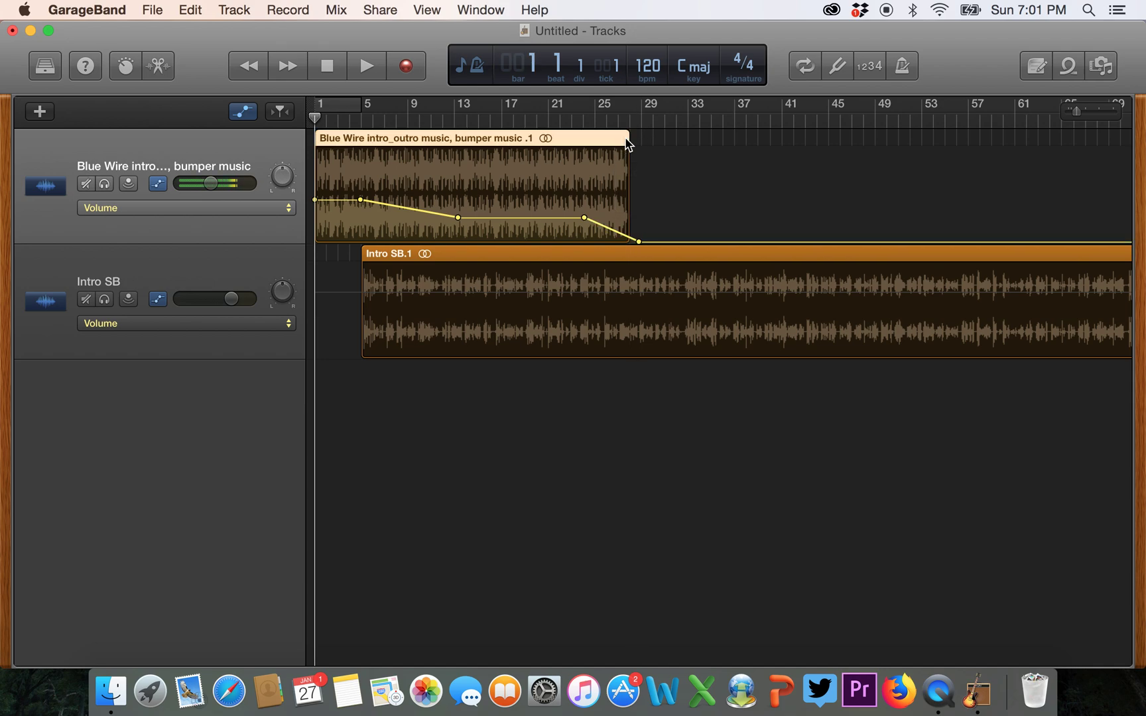
pyautogui.click(571, 116)
pyautogui.press('space')
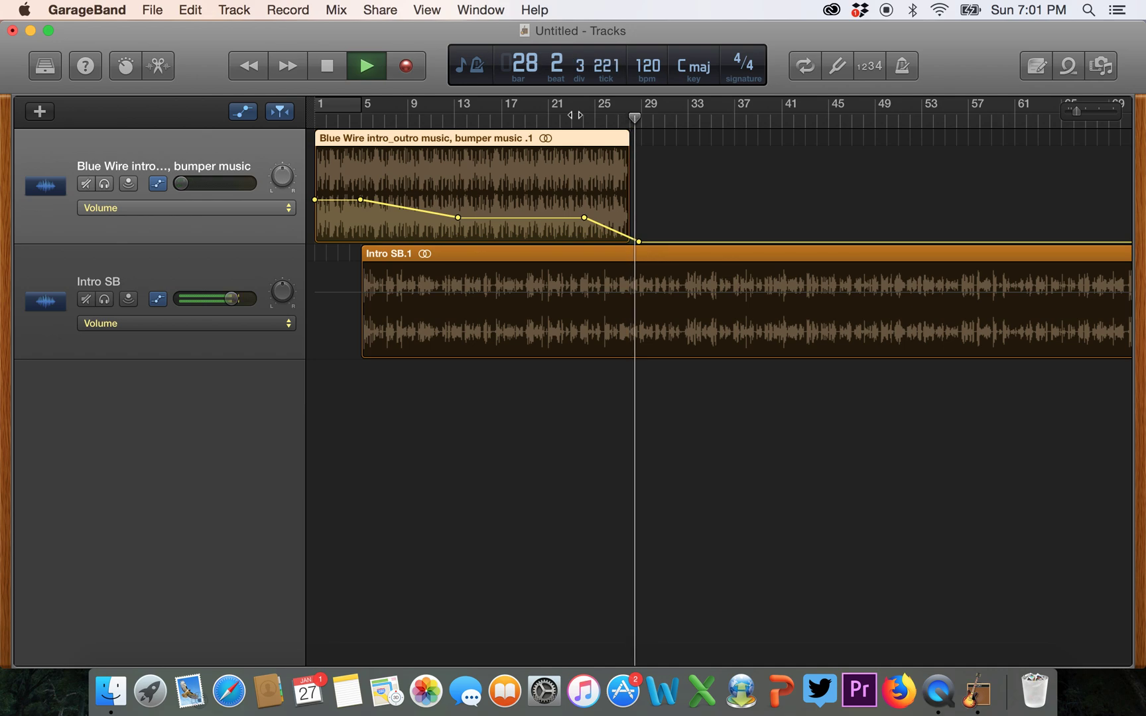
pyautogui.press('space')
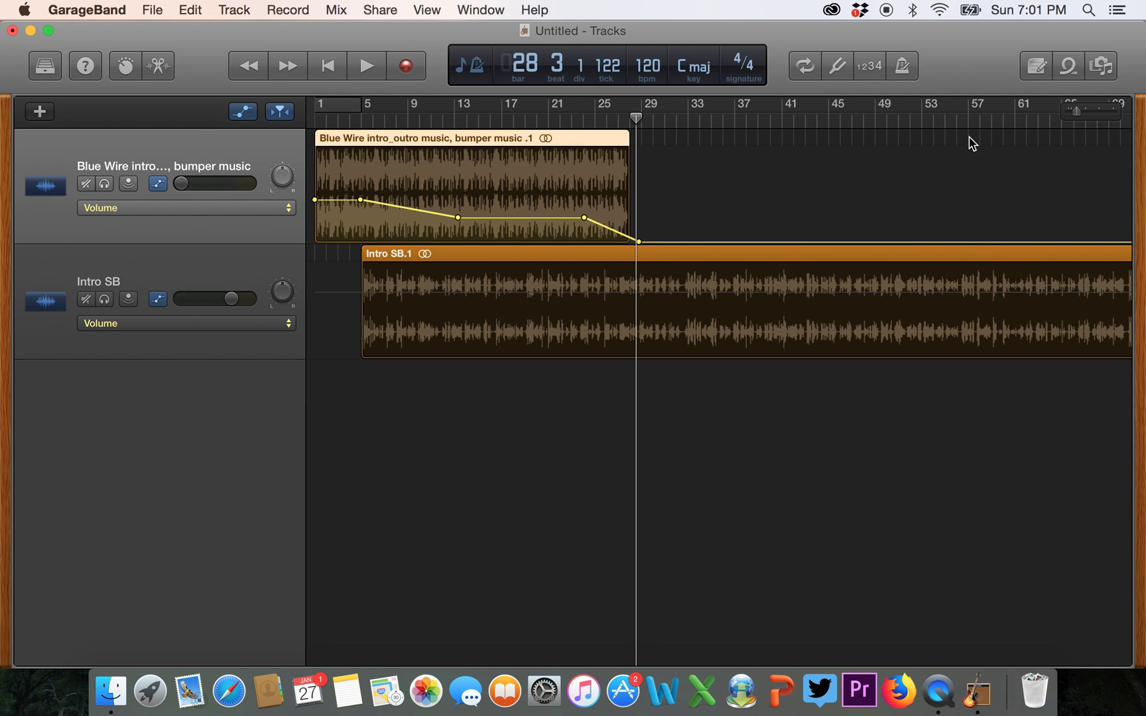
# Add two neighbouring volume points near bar 225 on the bumper music track and leave both at silence
pyautogui.moveTo(1077, 110); pyautogui.dragTo(1059, 112)
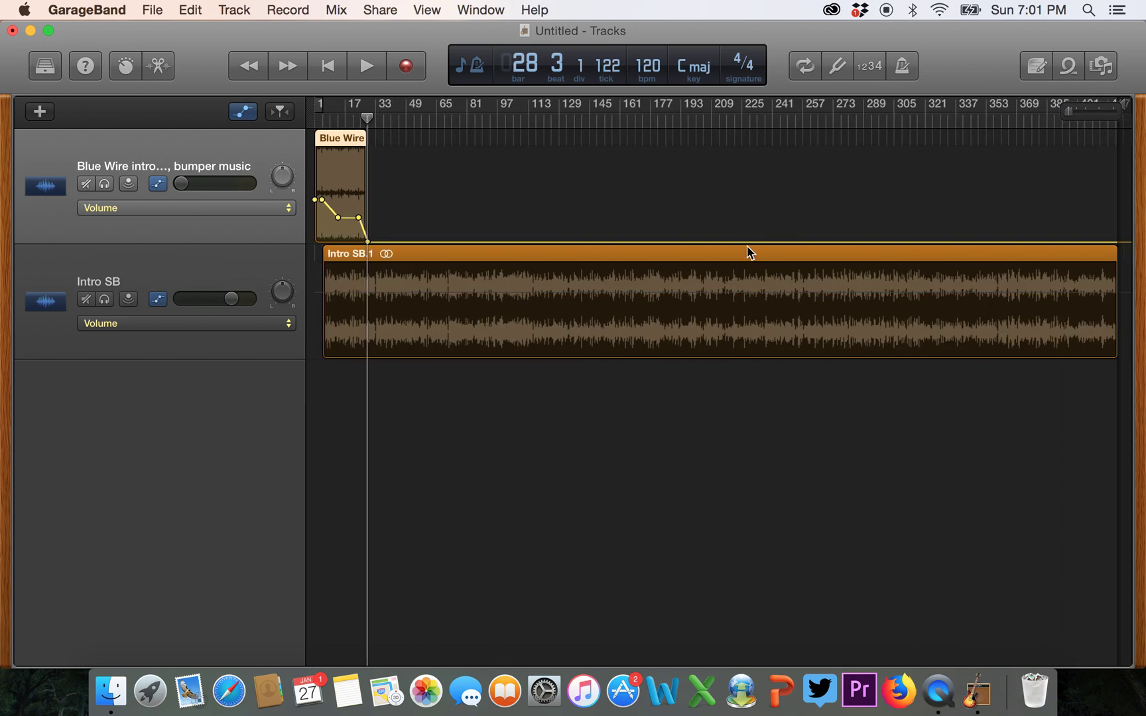
pyautogui.moveTo(746, 242); pyautogui.dragTo(755, 211)
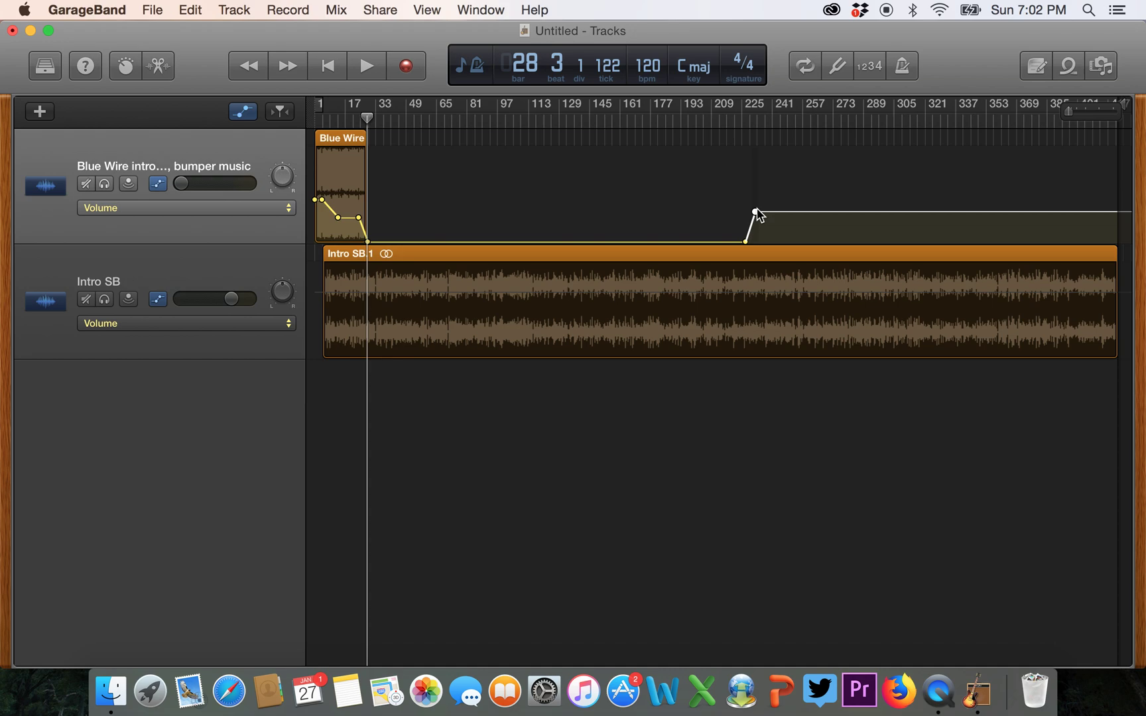
pyautogui.moveTo(757, 214); pyautogui.dragTo(754, 240)
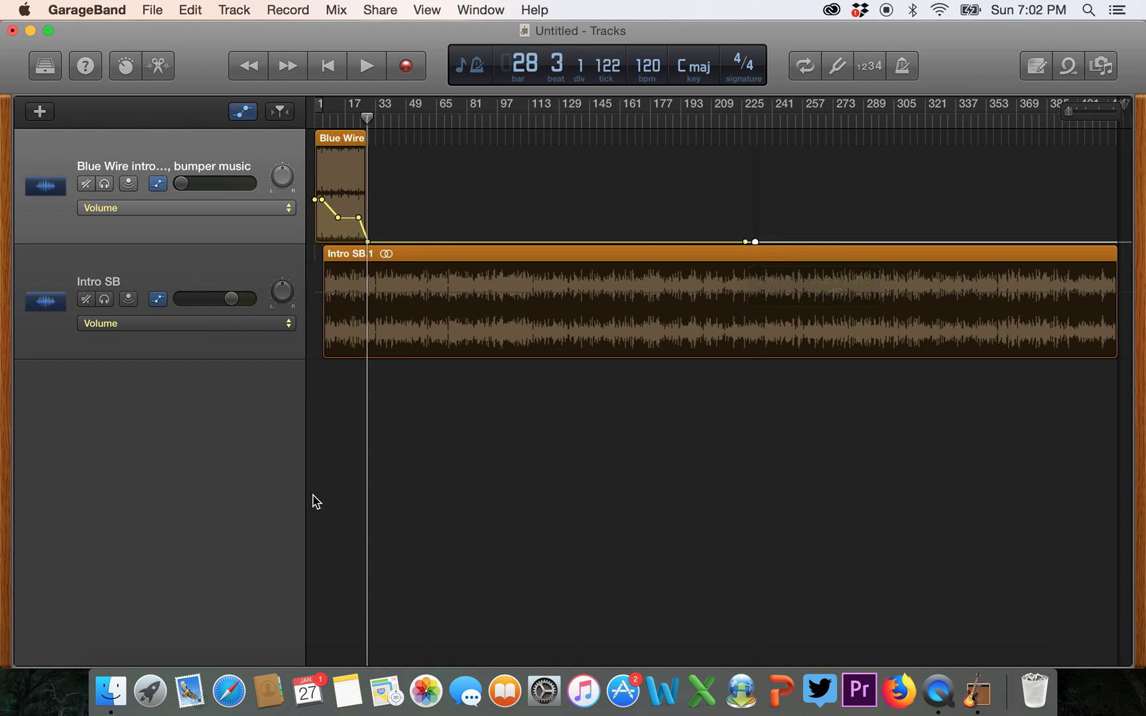
# Add Blue Wire Advertisement Read Music.mp3 from the BlueWire Bumper Music folder in Finder to the music track, starting at about bar 100
pyautogui.click(105, 707)
pyautogui.click(299, 406)
pyautogui.doubleClick(471, 300)
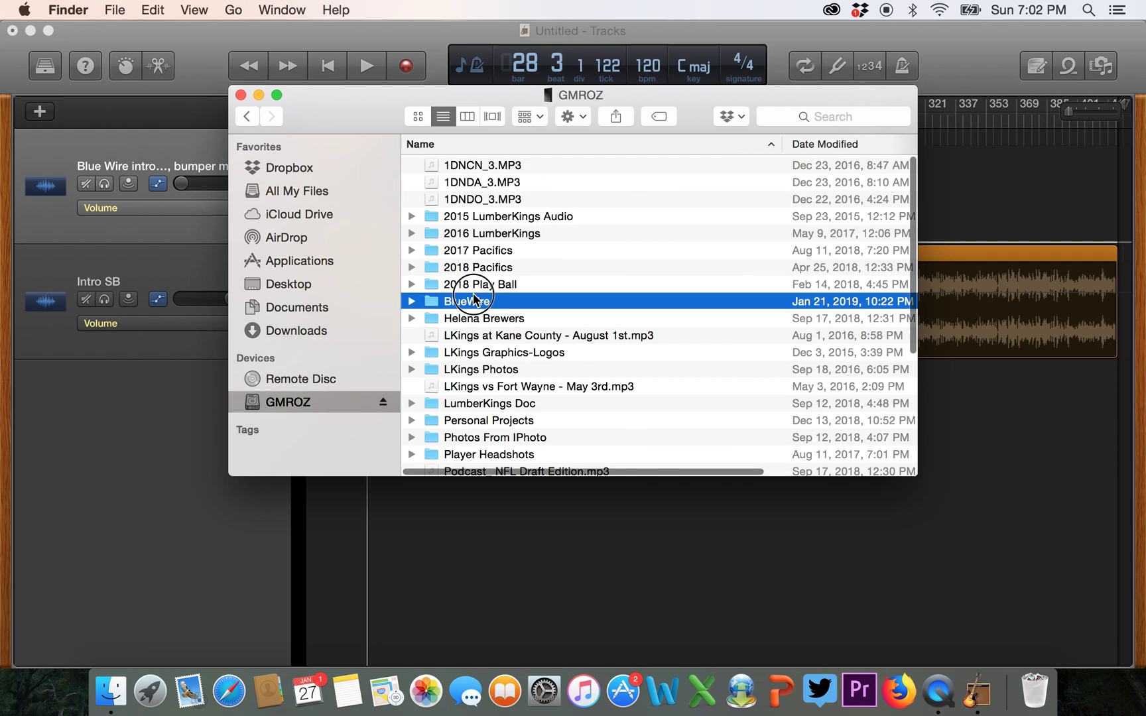
pyautogui.doubleClick(486, 184)
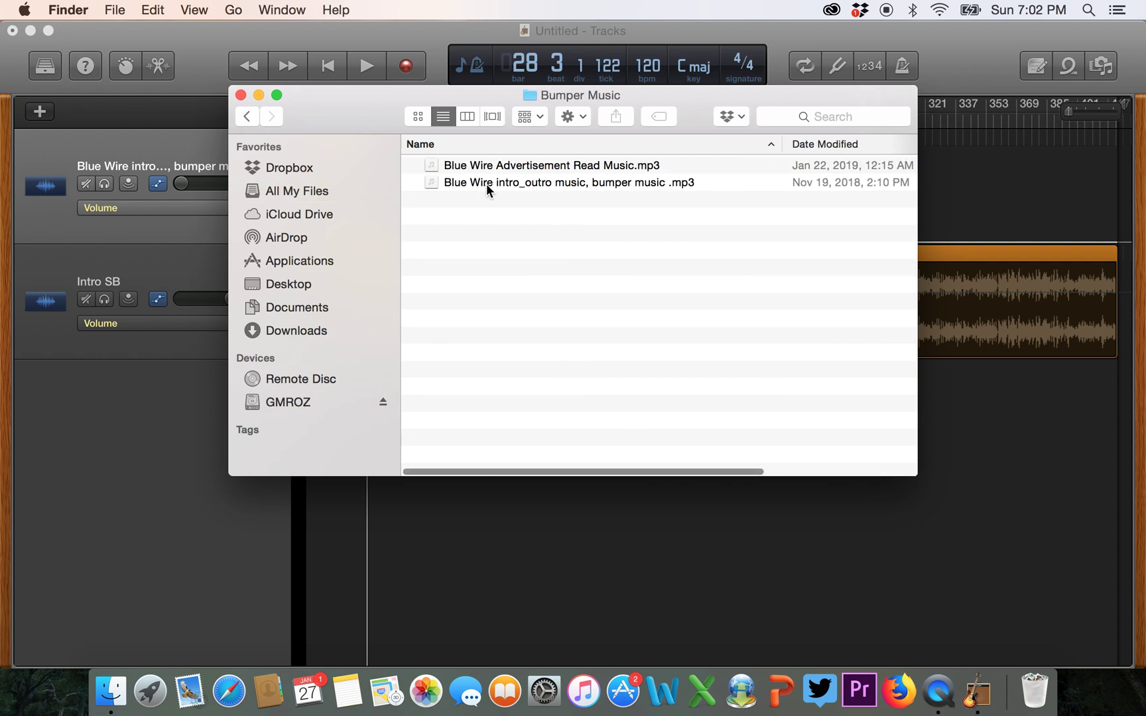
pyautogui.moveTo(473, 166); pyautogui.dragTo(1042, 165)
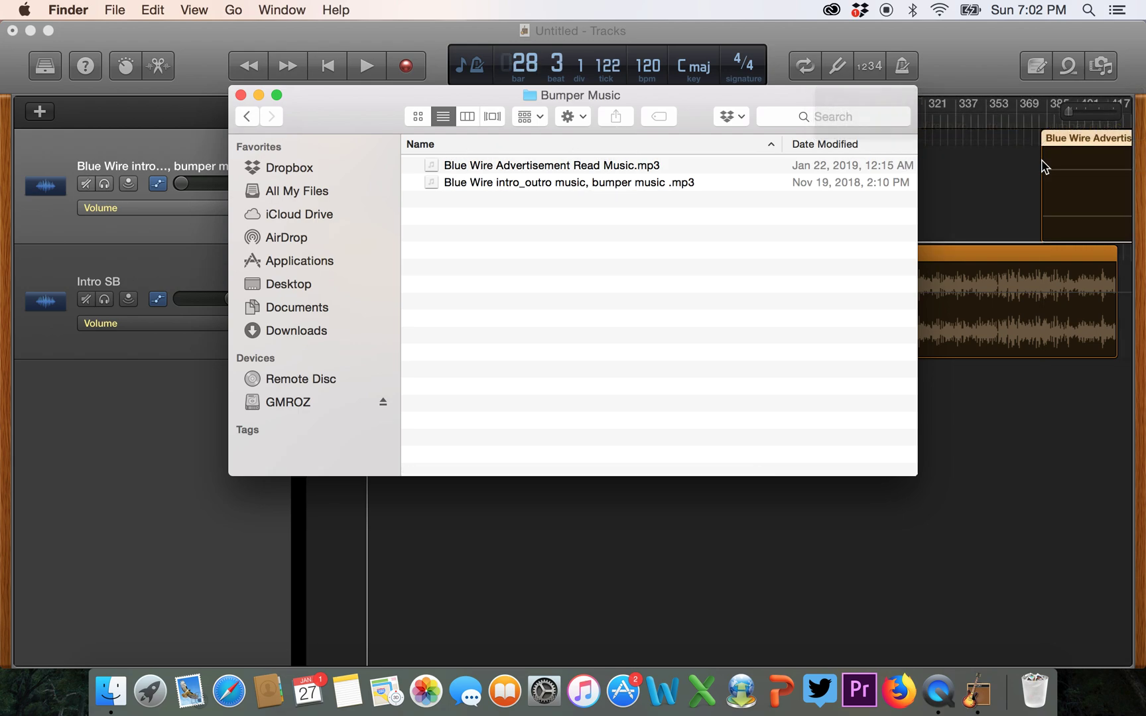
pyautogui.click(240, 94)
pyautogui.moveTo(1084, 144); pyautogui.dragTo(547, 145)
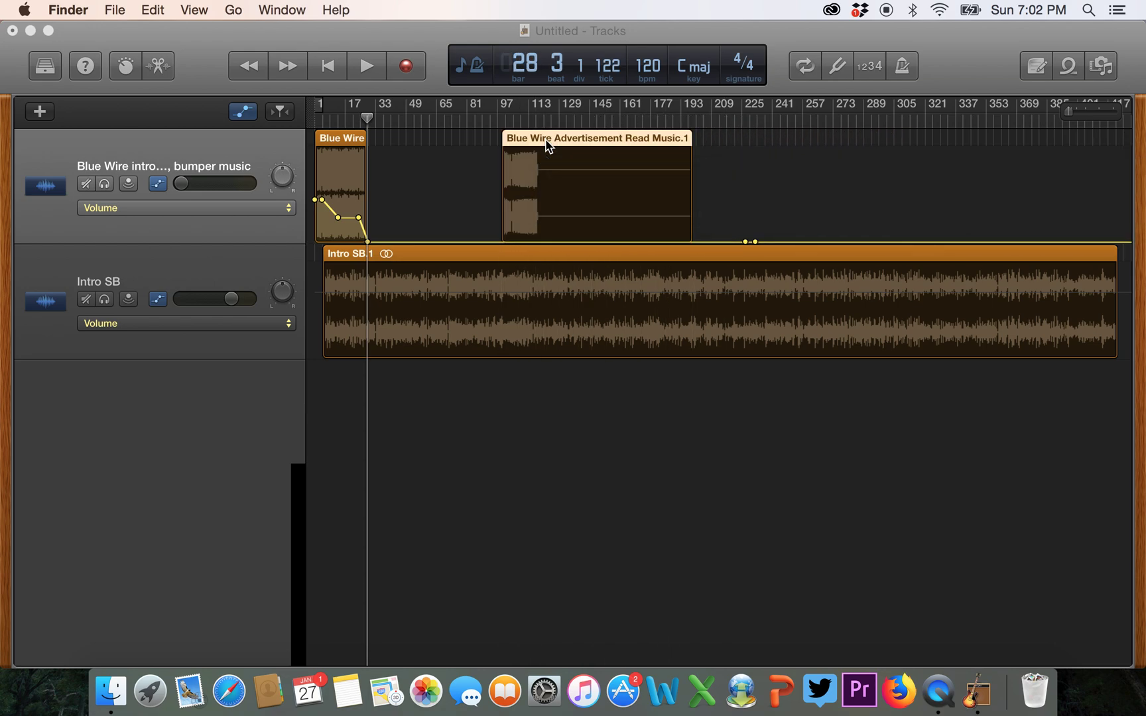
# Play back from bar 97, and move the first of the two far volume points to about bar 104 at silence
pyautogui.click(497, 121)
pyautogui.click(497, 120)
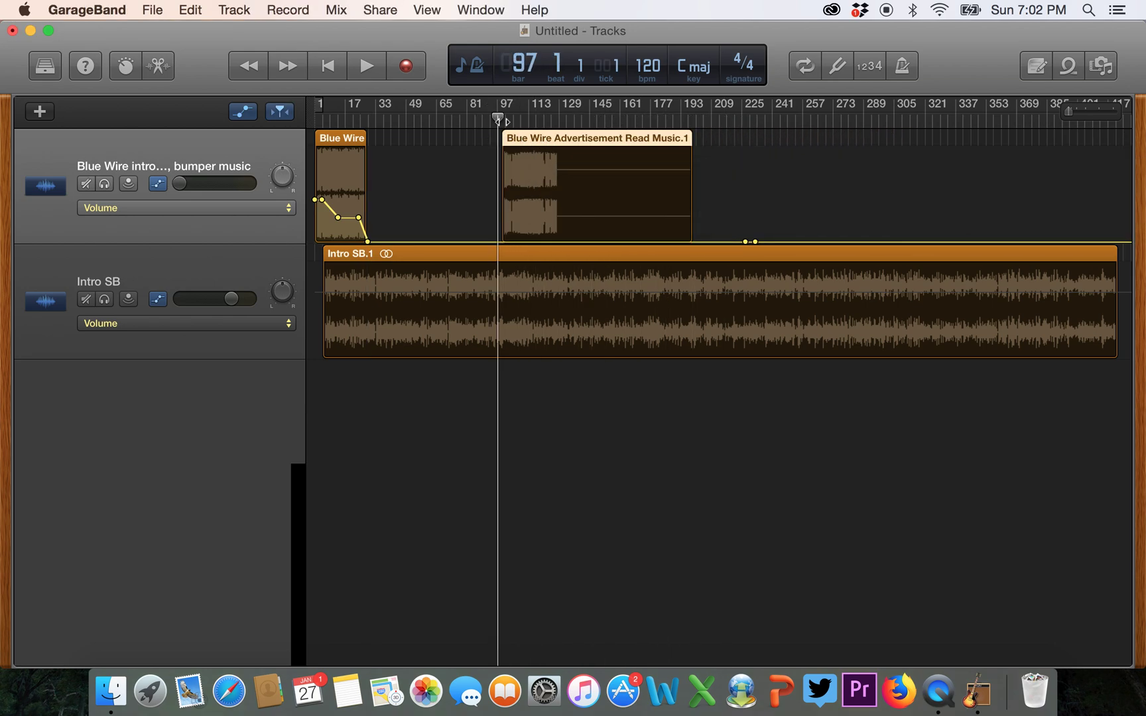
pyautogui.press('space')
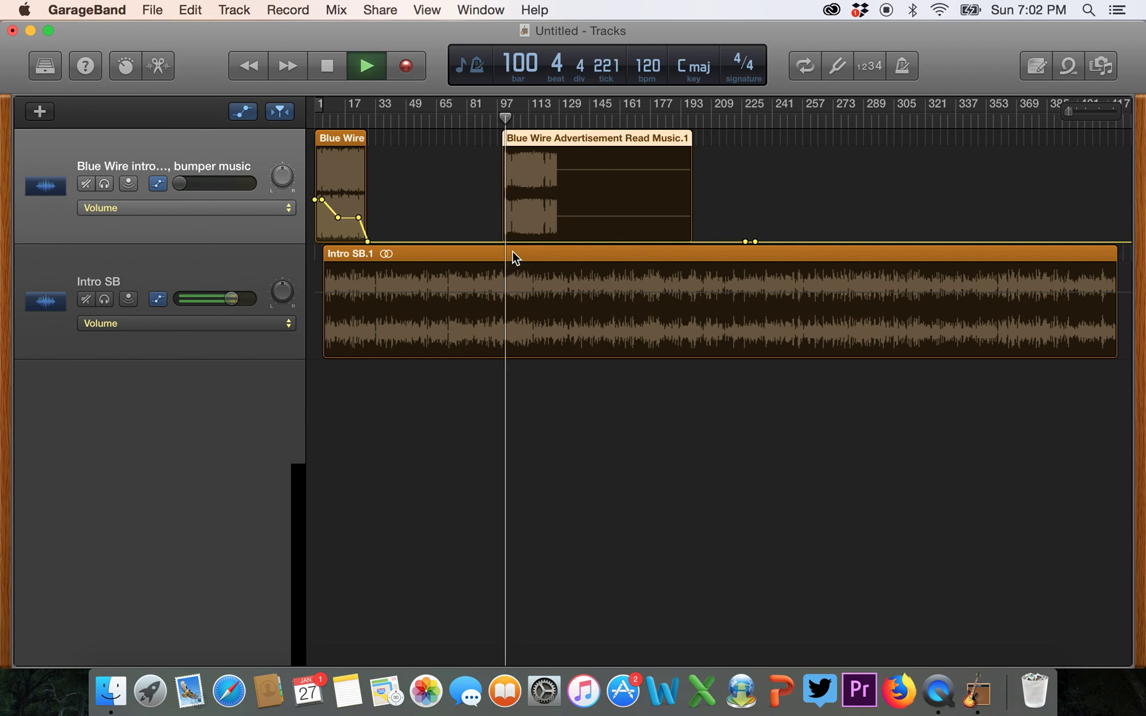
pyautogui.press('space')
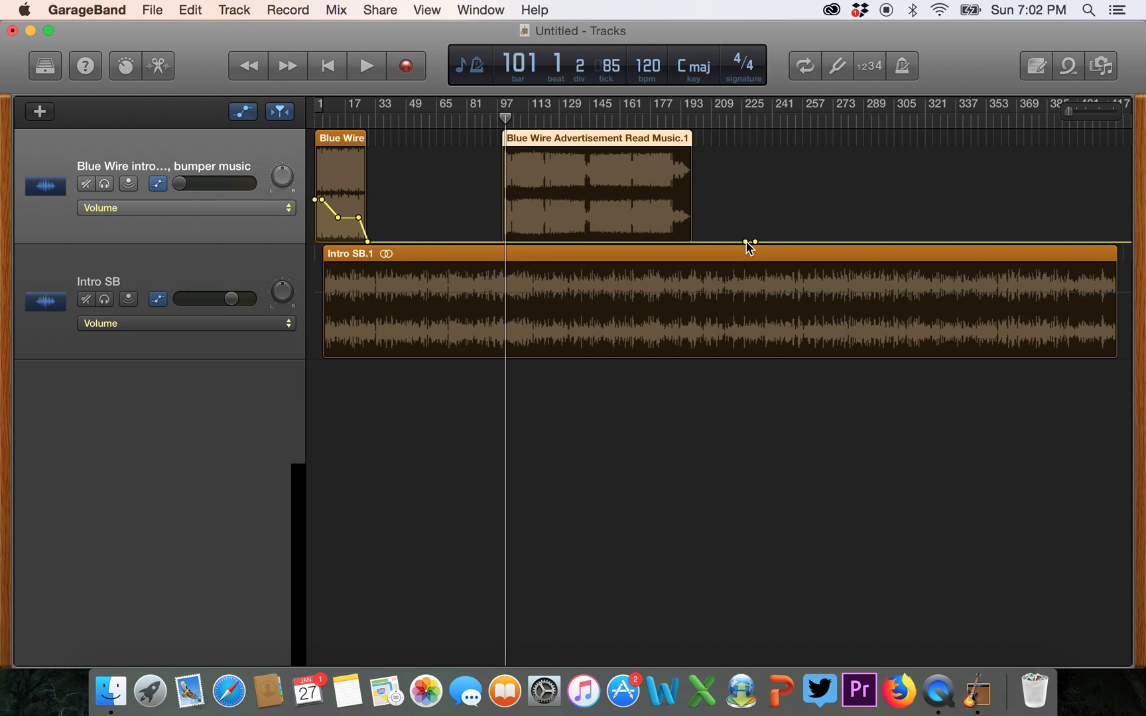
pyautogui.moveTo(747, 243); pyautogui.dragTo(513, 242)
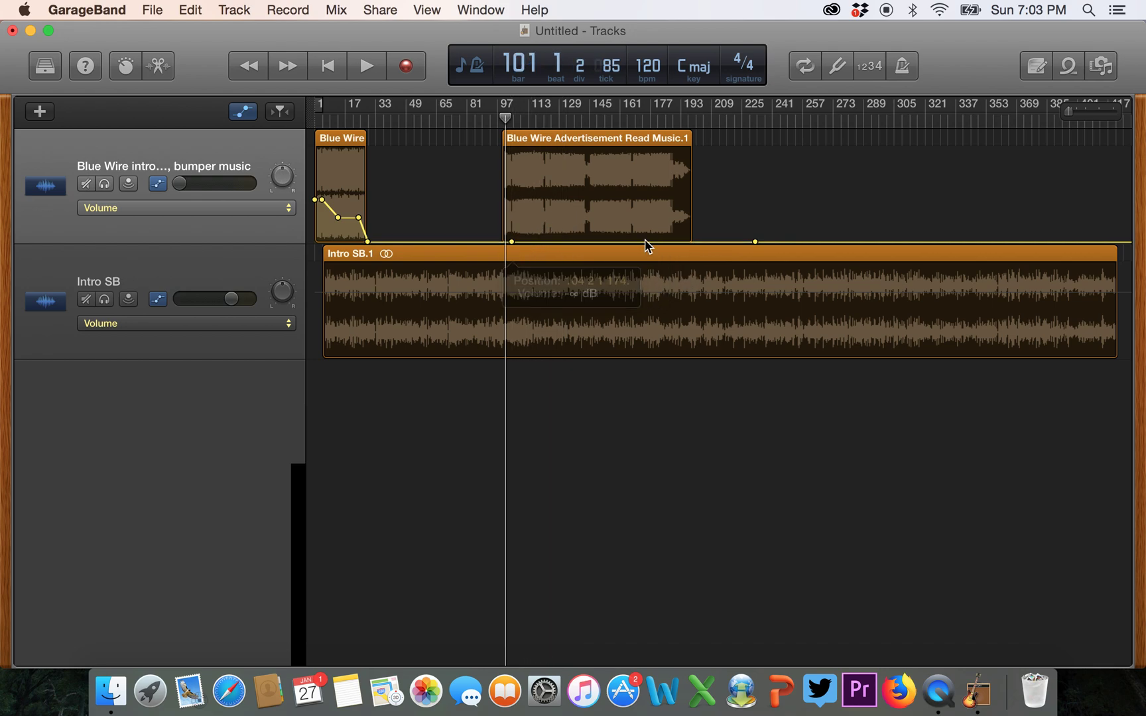
pyautogui.moveTo(755, 245); pyautogui.dragTo(661, 247)
pyautogui.click(202, 8)
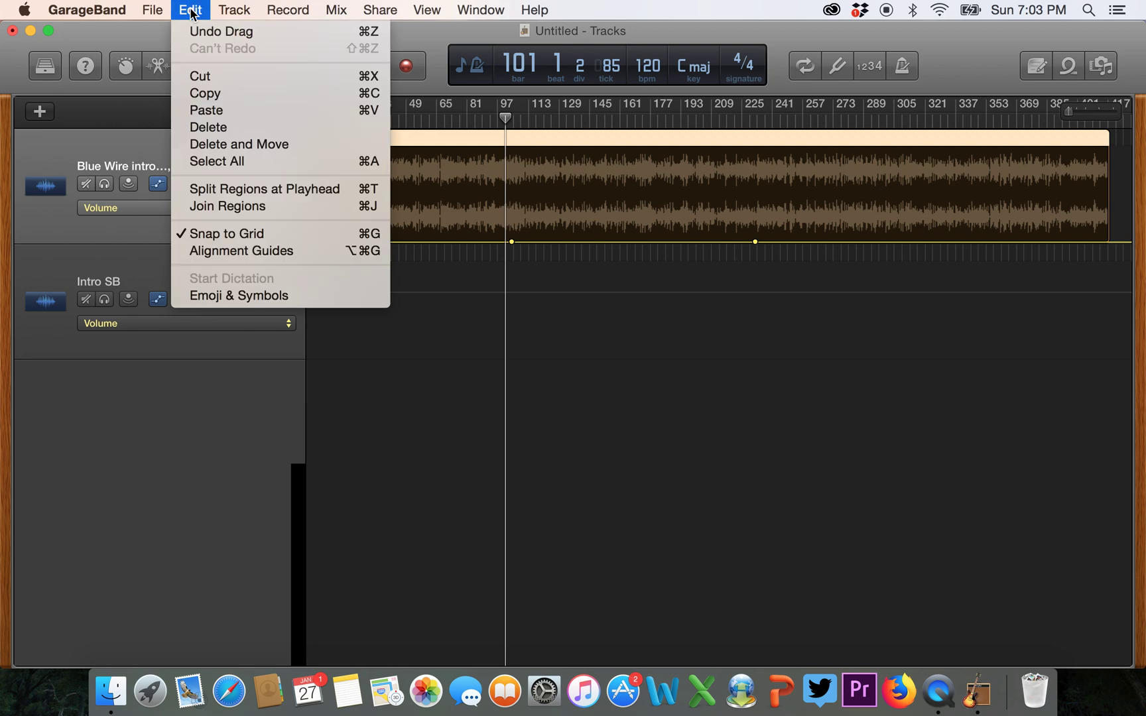
pyautogui.click(200, 26)
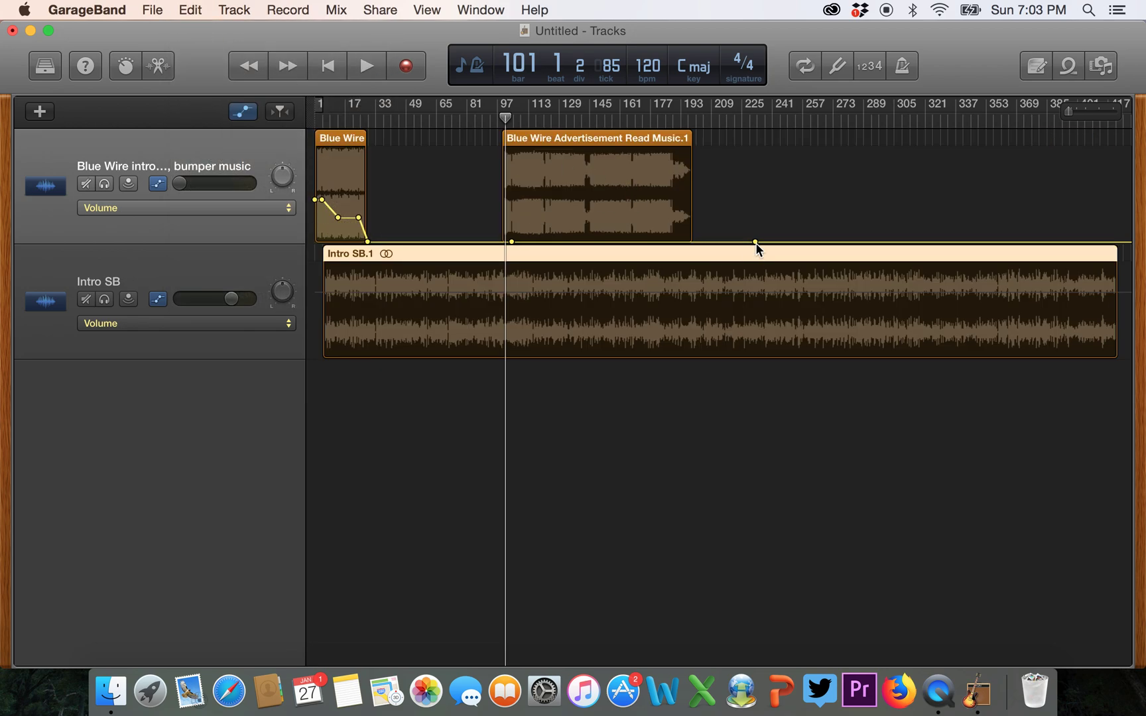
# Move the second volume point up to about bar 130 to fade in the advertisement music, and play it back with Intro SB muted
pyautogui.moveTo(753, 242); pyautogui.dragTo(561, 214)
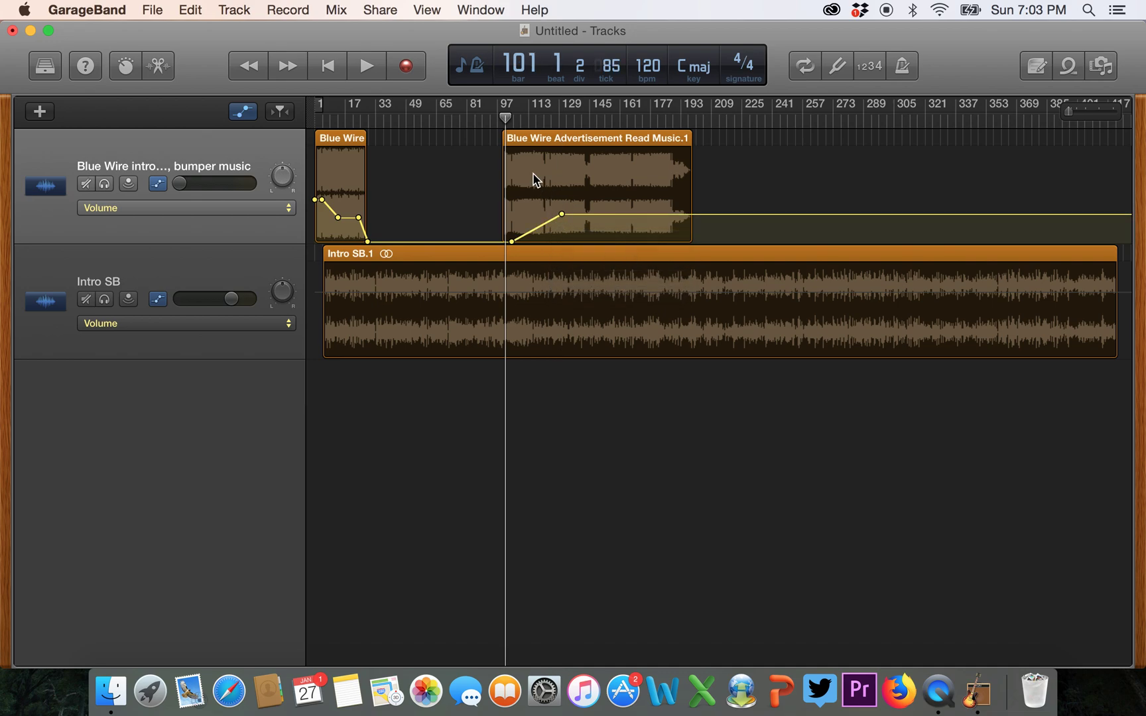
pyautogui.press('space')
pyautogui.moveTo(509, 117); pyautogui.dragTo(512, 118)
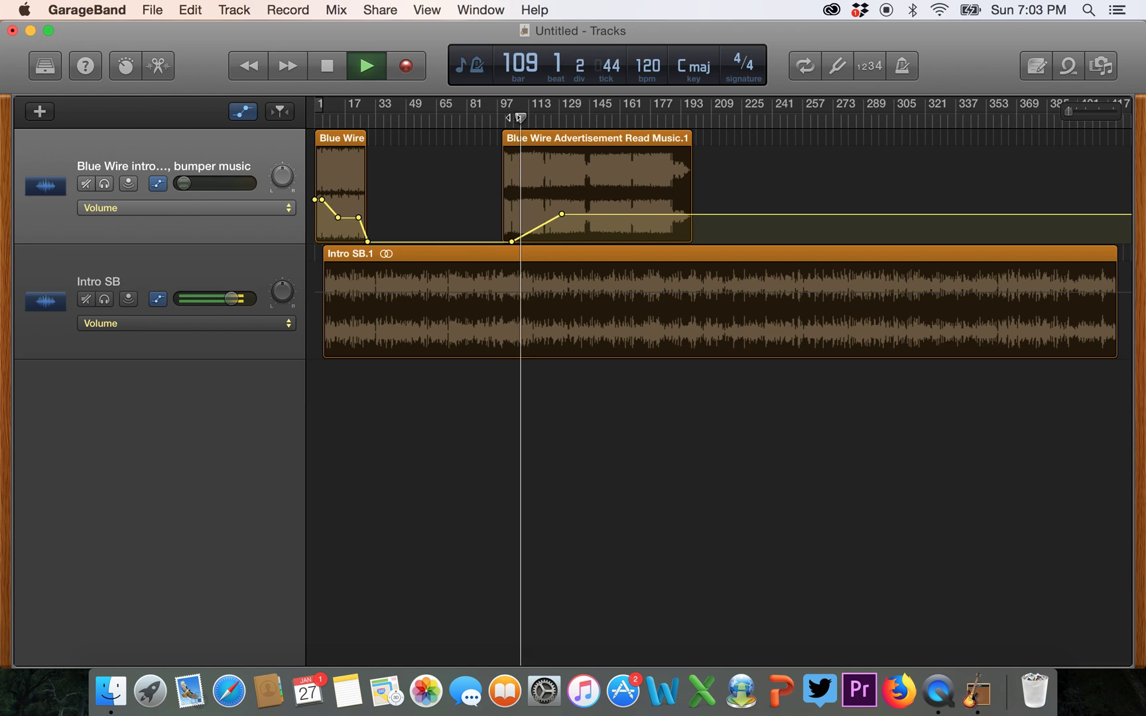
pyautogui.click(89, 301)
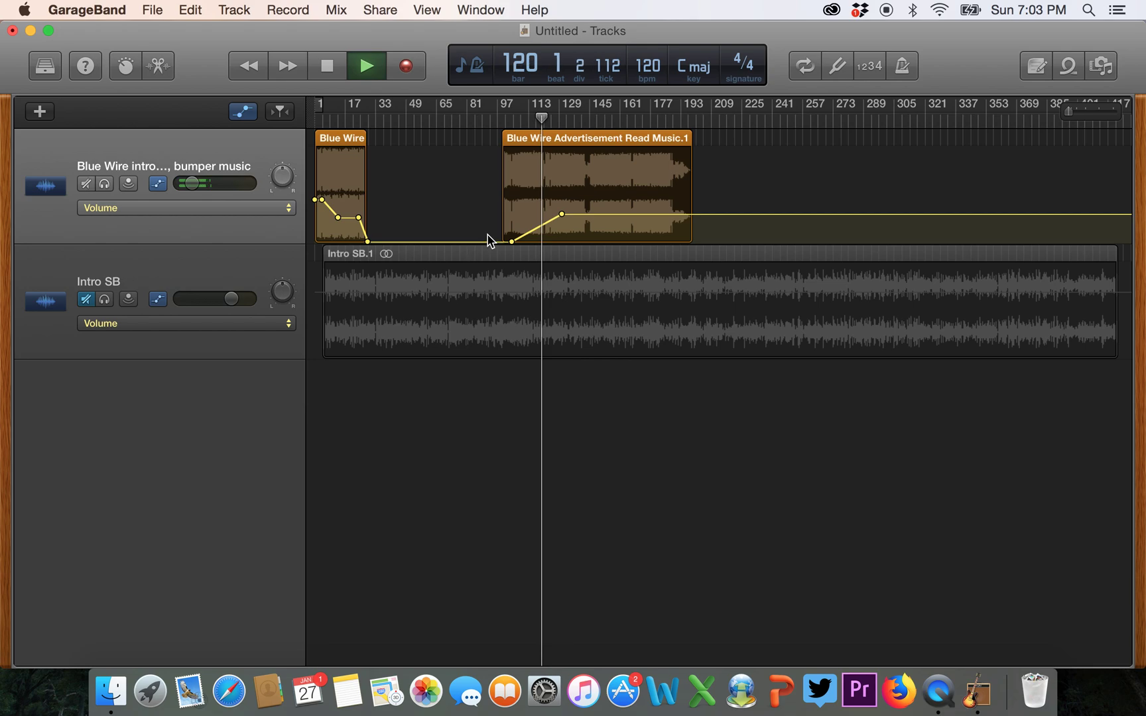
pyautogui.press('space')
# Lower the raised volume point back to silence and delete the Blue Wire Advertisement Read Music region
pyautogui.moveTo(562, 214); pyautogui.dragTo(562, 247)
pyautogui.click(597, 145)
pyautogui.press('Delete')
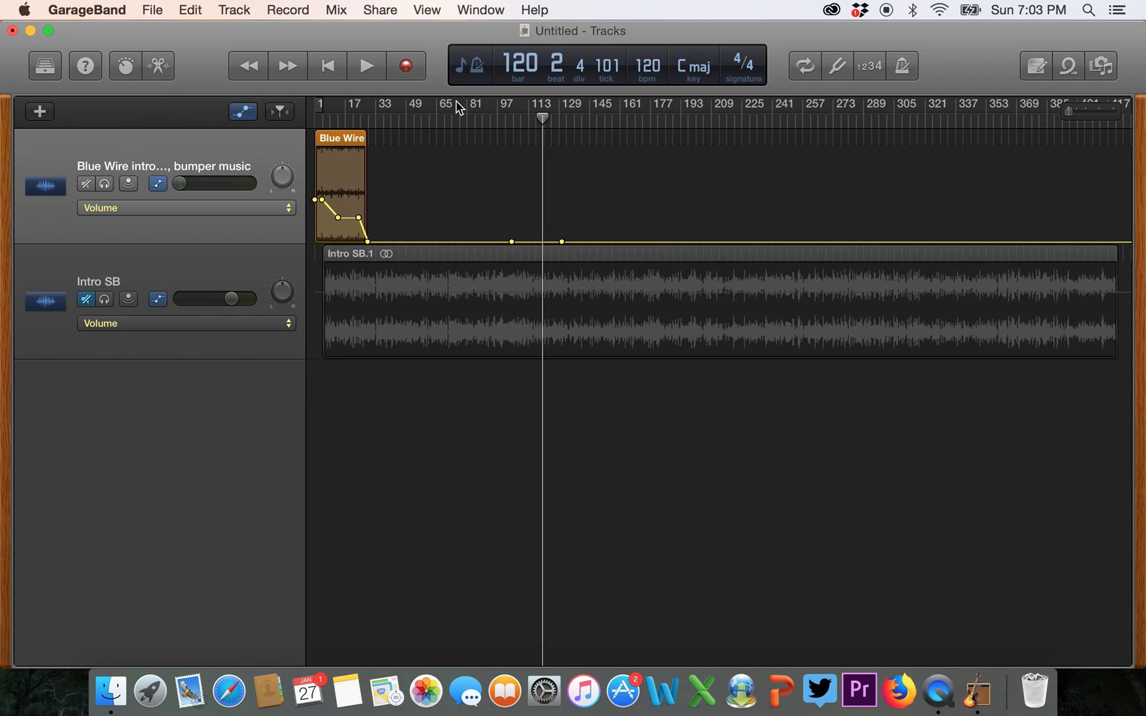
# Add a volume automation line to the Intro SB track, toggle the automation display off and on, and unmute the track
pyautogui.click(866, 300)
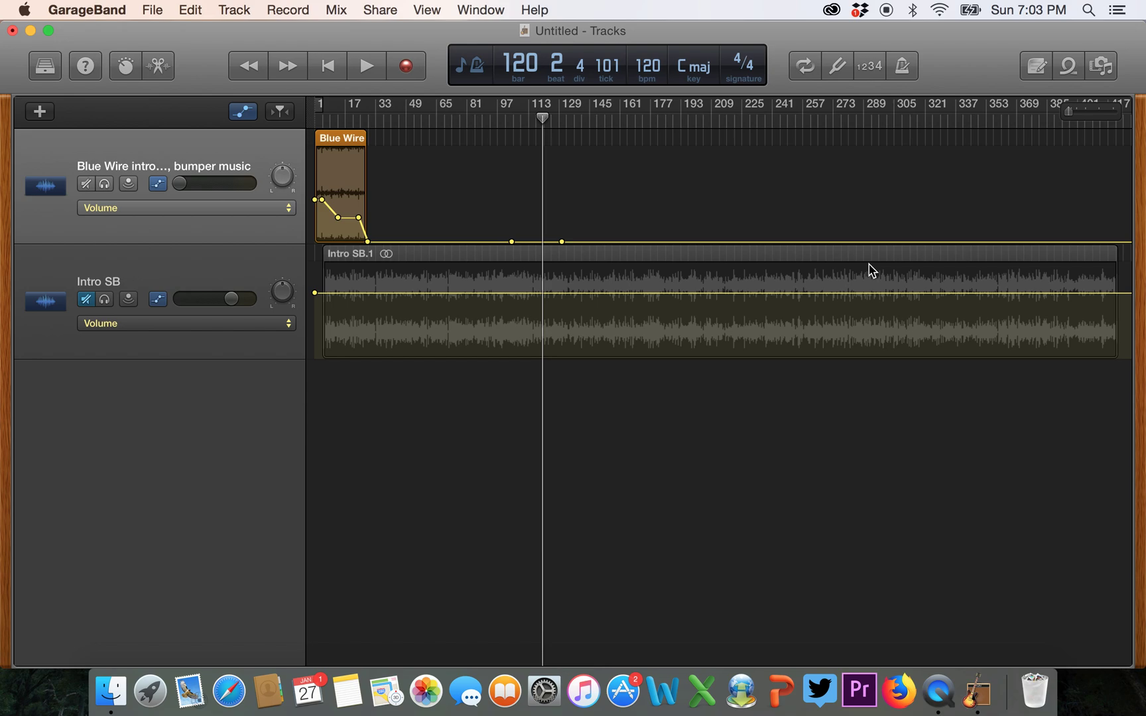
pyautogui.click(244, 112)
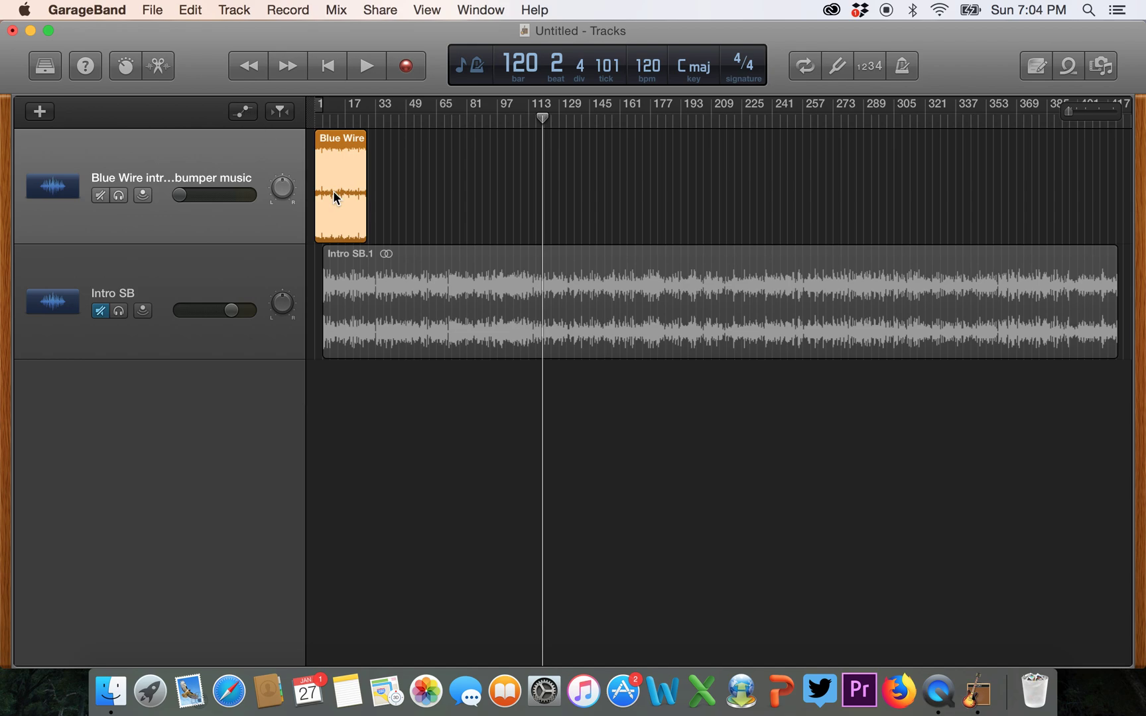
pyautogui.click(420, 267)
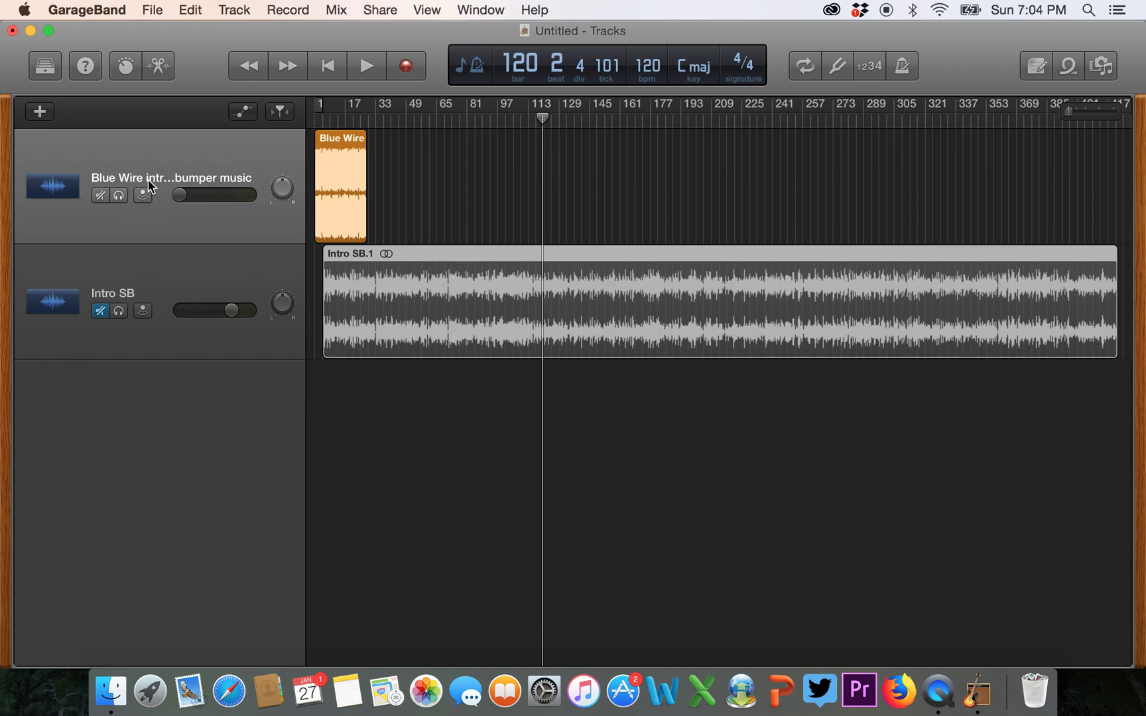
pyautogui.click(244, 114)
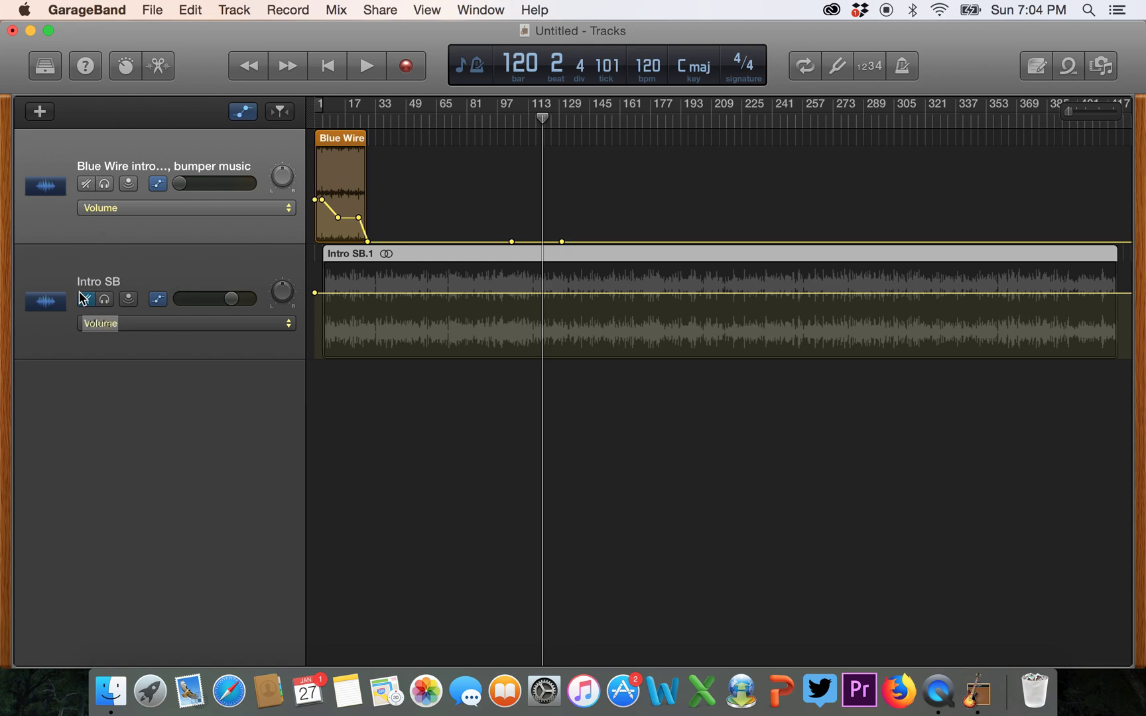
pyautogui.click(87, 302)
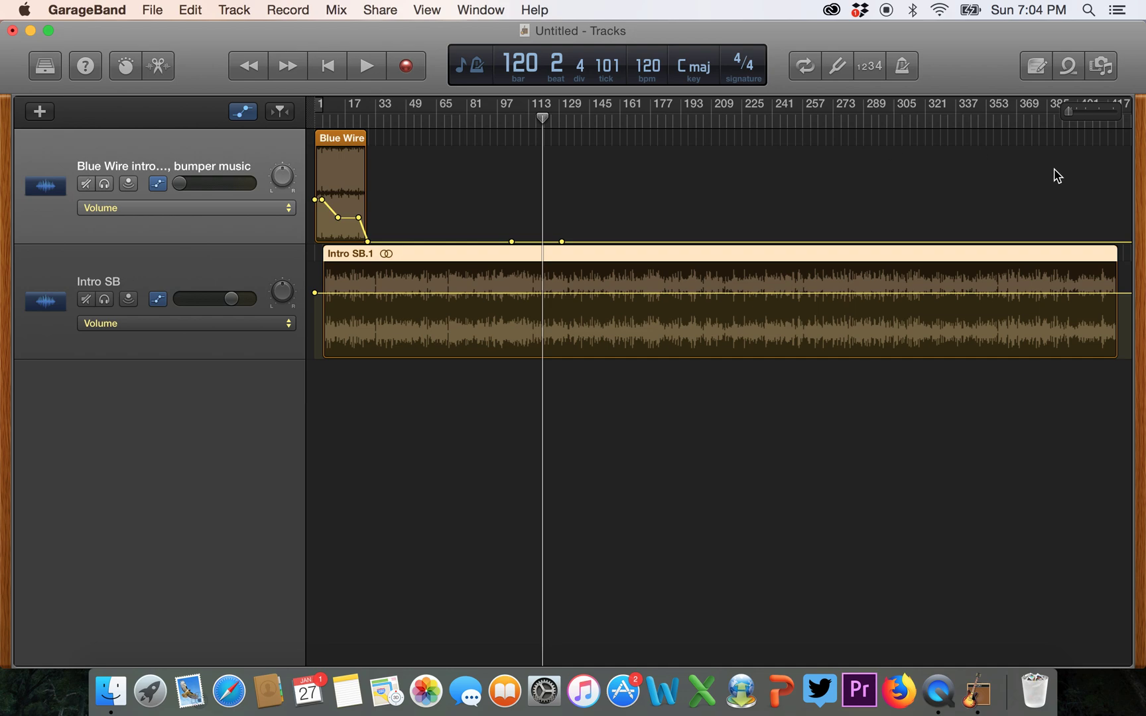
# Examine the Intro SB waveform in close detail around bar 120 and play it back from position 120 1 3
pyautogui.click(1067, 112)
pyautogui.moveTo(1067, 112); pyautogui.dragTo(1044, 110)
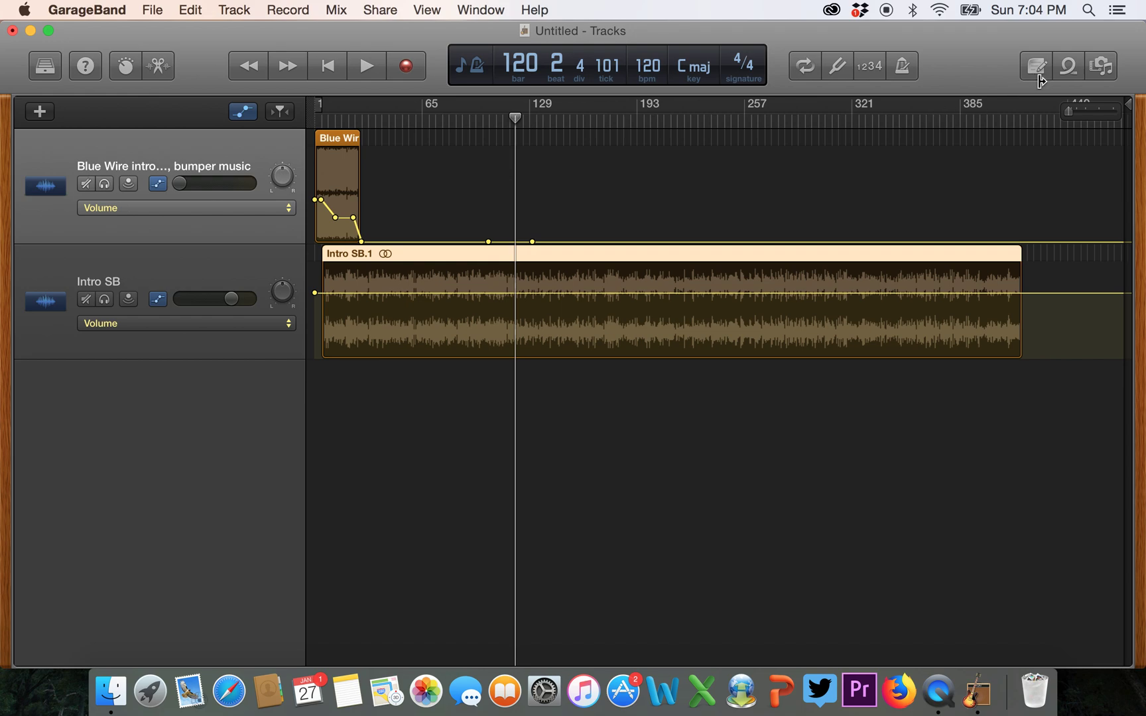
pyautogui.moveTo(1067, 112); pyautogui.dragTo(1096, 113)
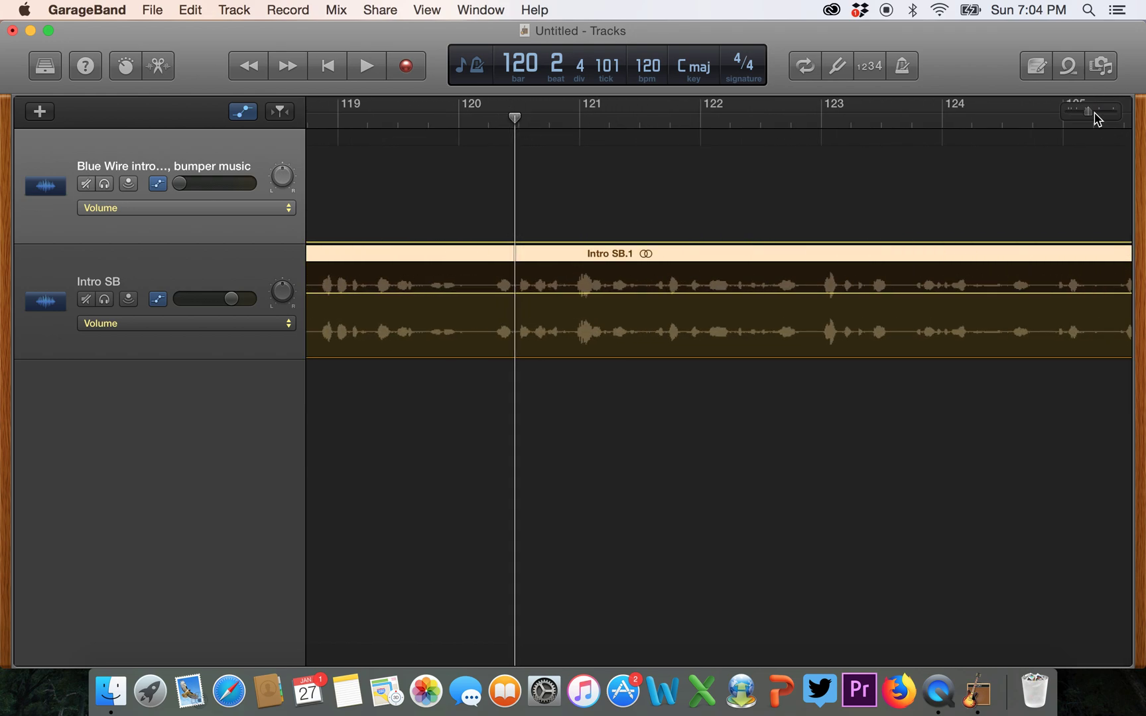
pyautogui.click(466, 117)
pyautogui.moveTo(466, 117); pyautogui.dragTo(476, 117)
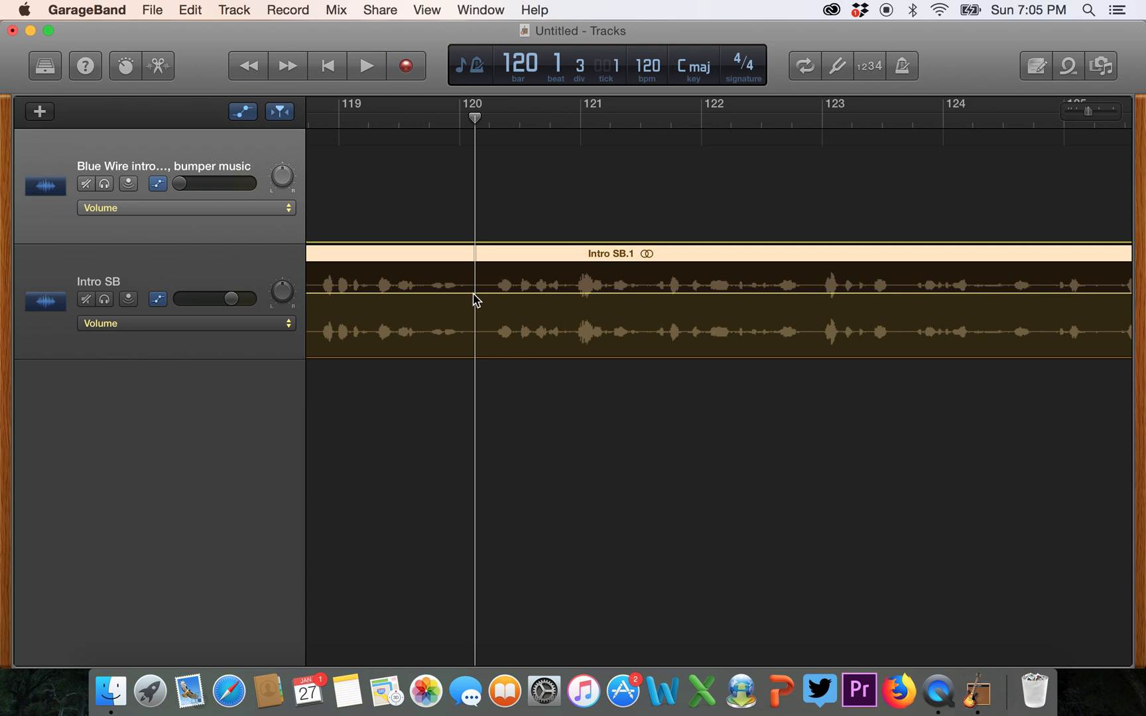
pyautogui.press('space')
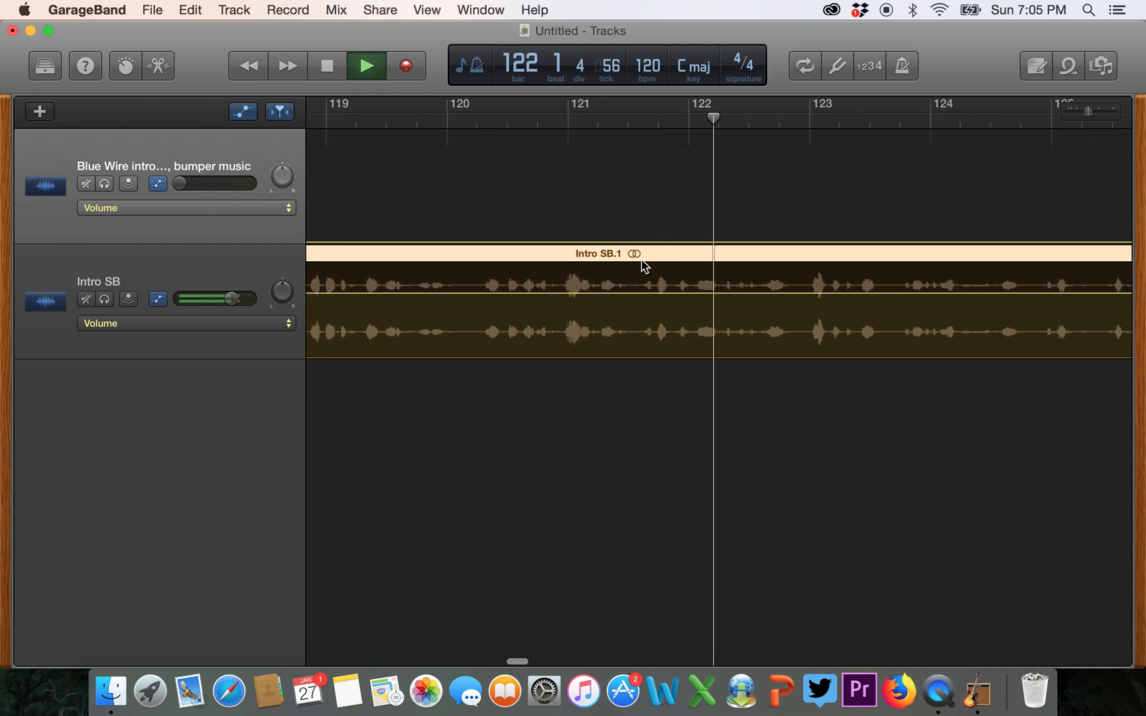
pyautogui.press('space')
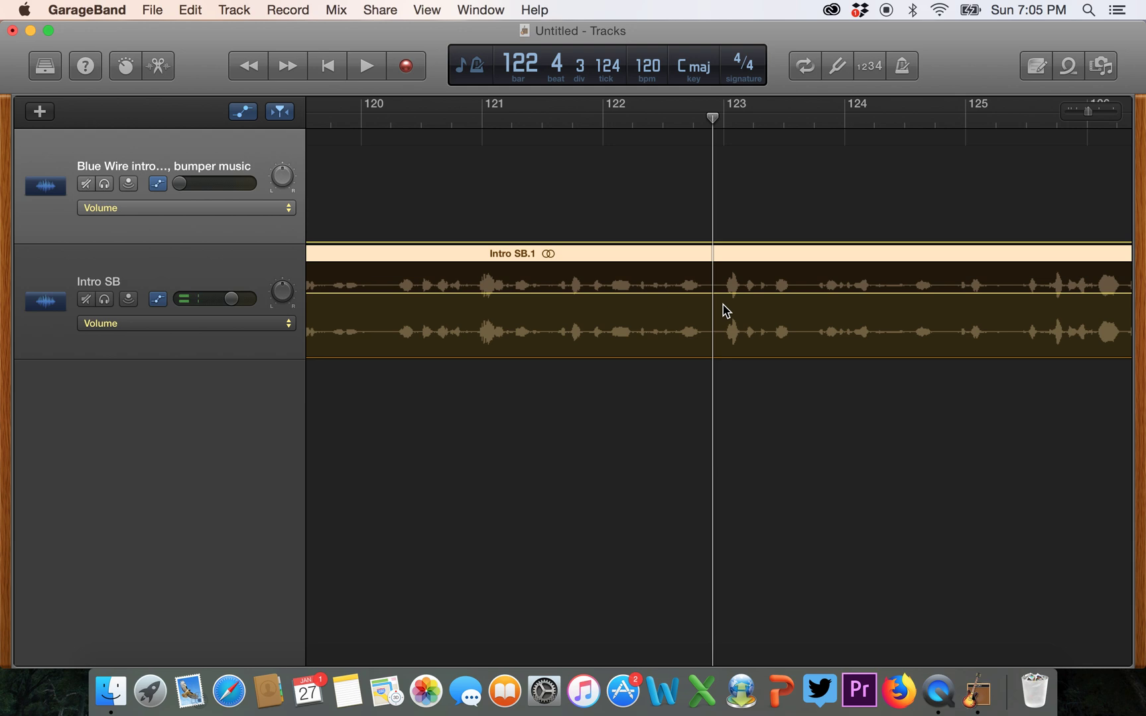
# Split the Intro SB region at position 120 1 3, select the part after the cut, and return the playhead to the split
pyautogui.click(385, 127)
pyautogui.moveTo(390, 127); pyautogui.dragTo(377, 123)
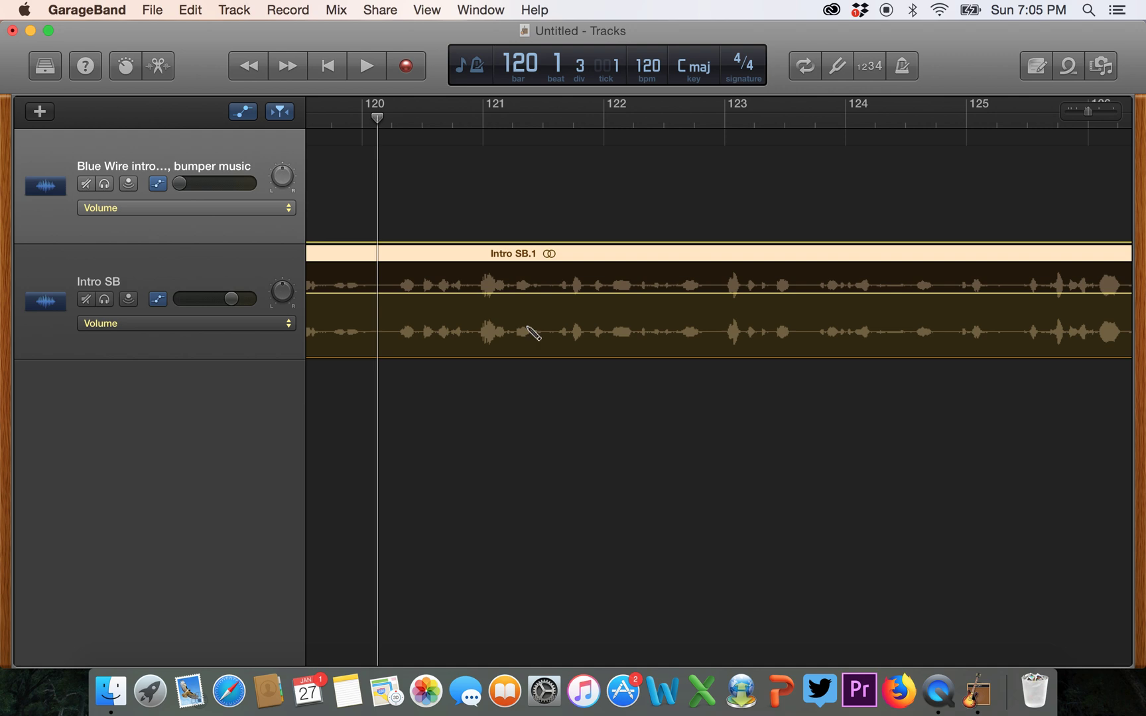
pyautogui.press('super+t')
pyautogui.click(347, 119)
pyautogui.click(364, 260)
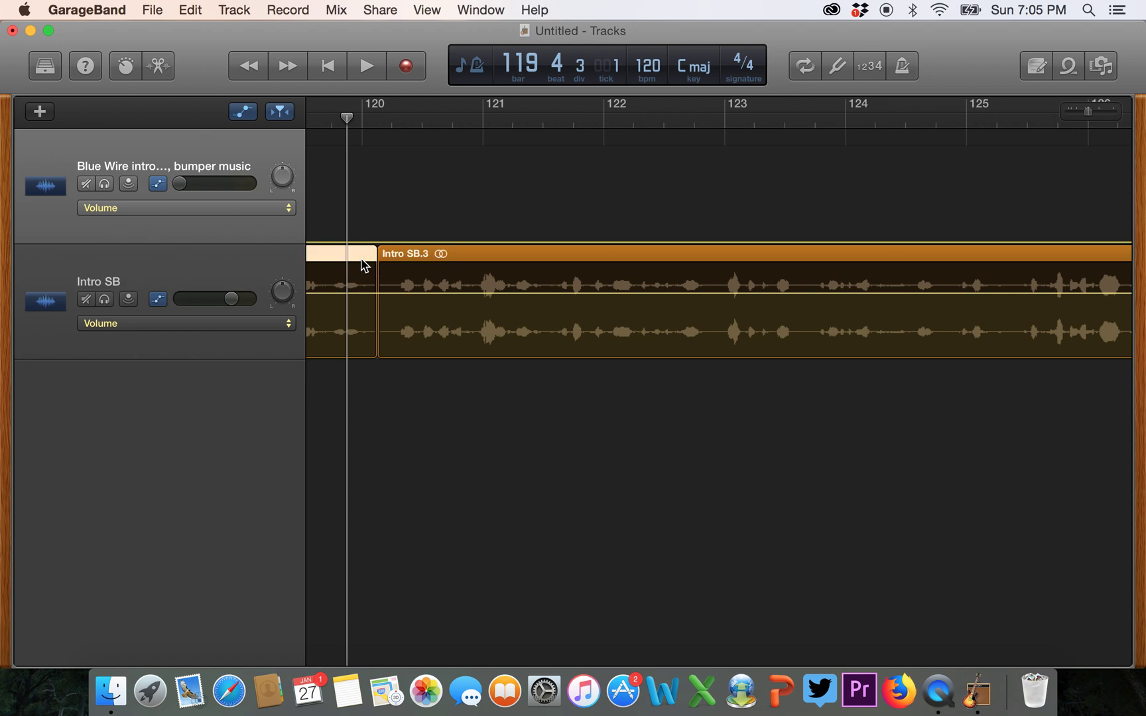
pyautogui.click(427, 263)
pyautogui.moveTo(347, 118); pyautogui.dragTo(376, 122)
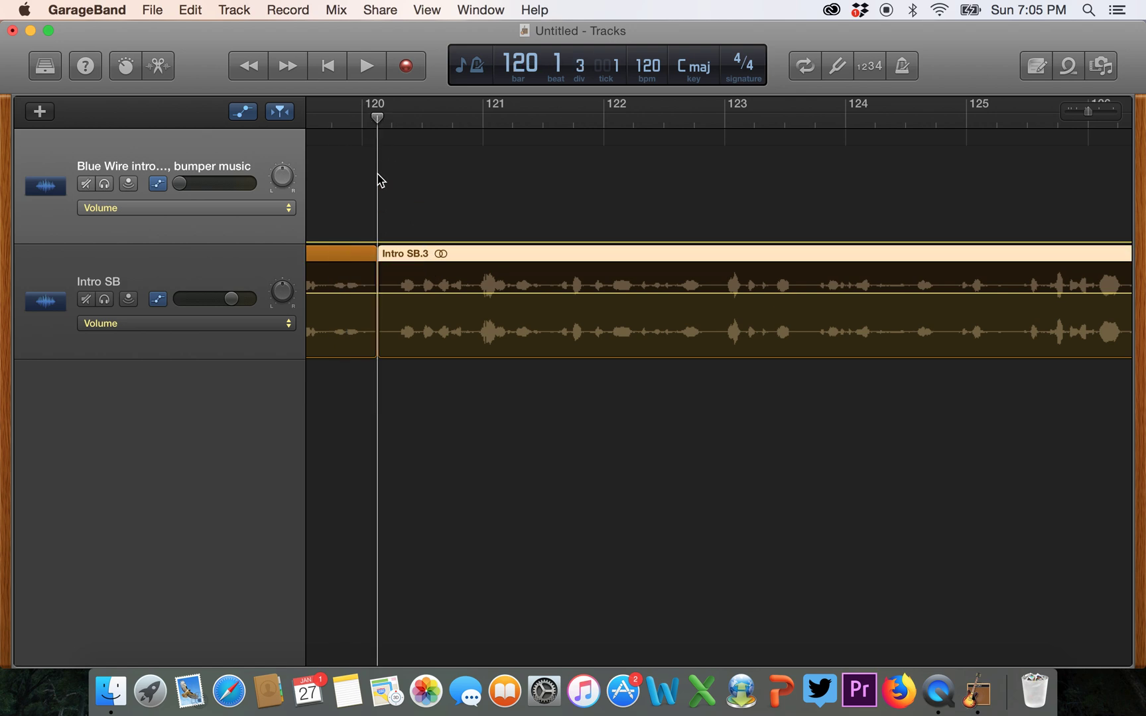
# Trim the start of the last Intro SB region to just before bar 123, close the gap, and play across the join
pyautogui.click(332, 117)
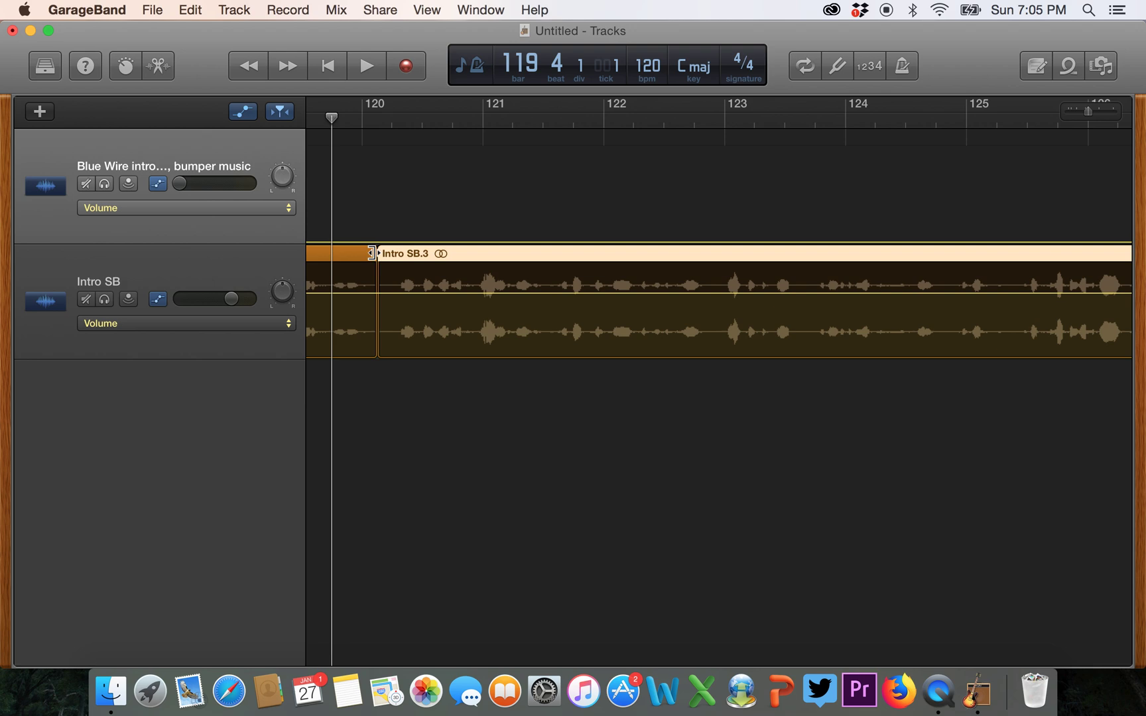
pyautogui.moveTo(384, 253); pyautogui.dragTo(718, 330)
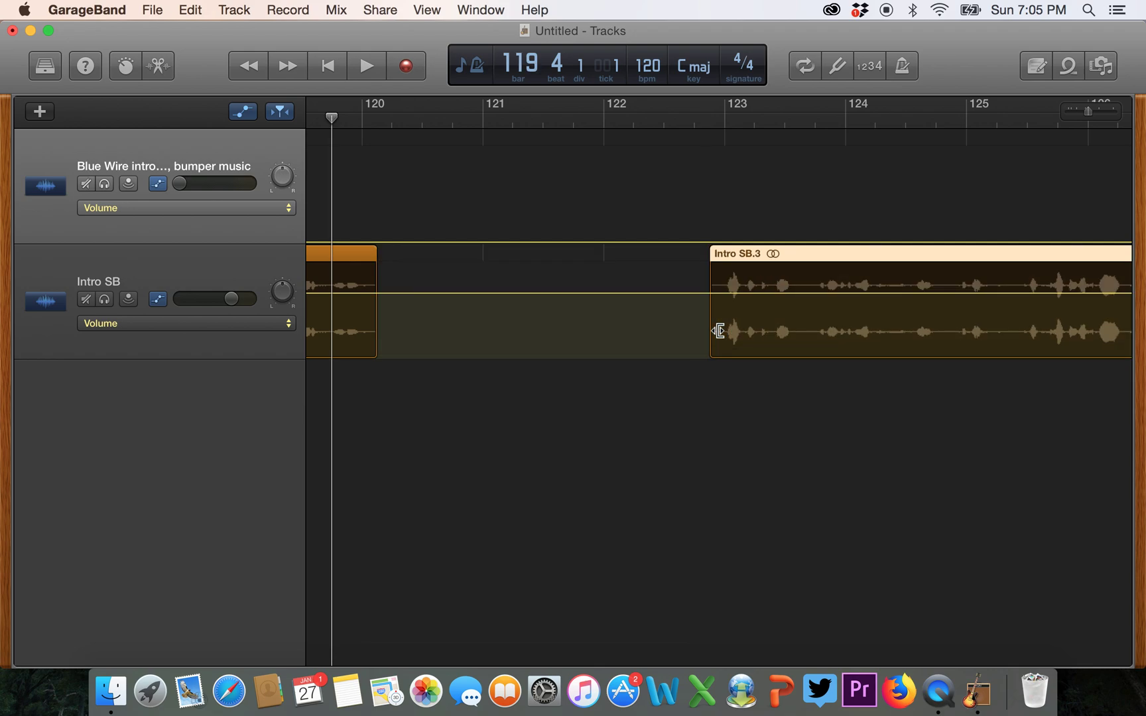
pyautogui.moveTo(758, 253); pyautogui.dragTo(428, 279)
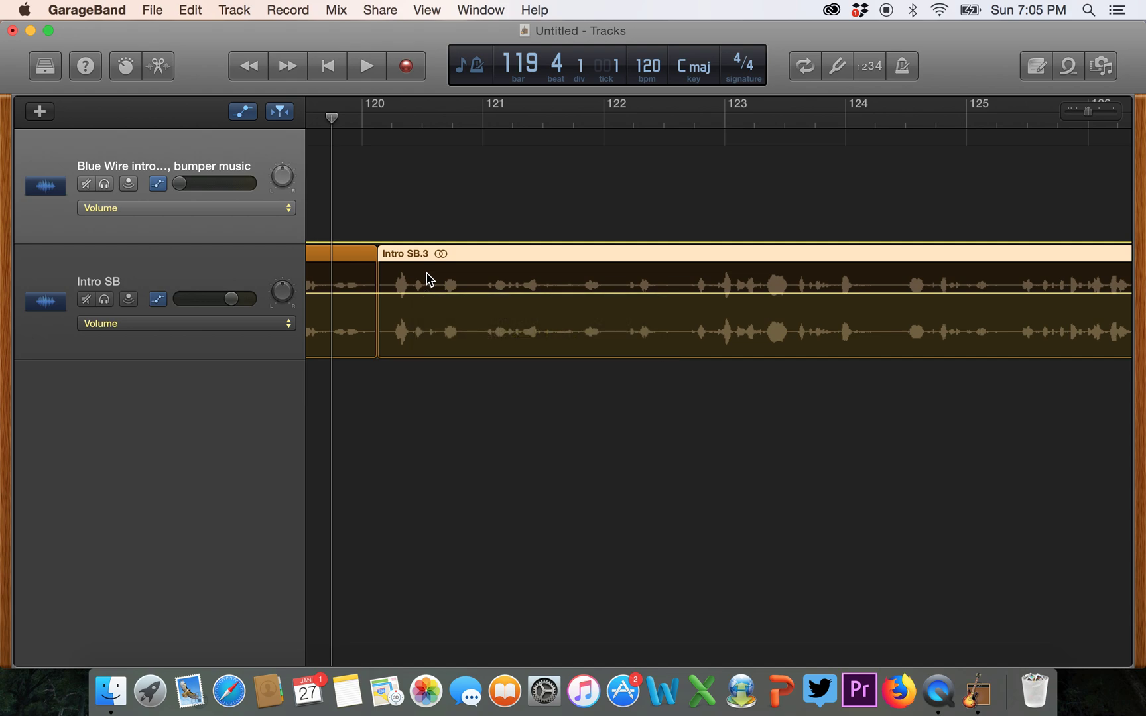
pyautogui.press('space')
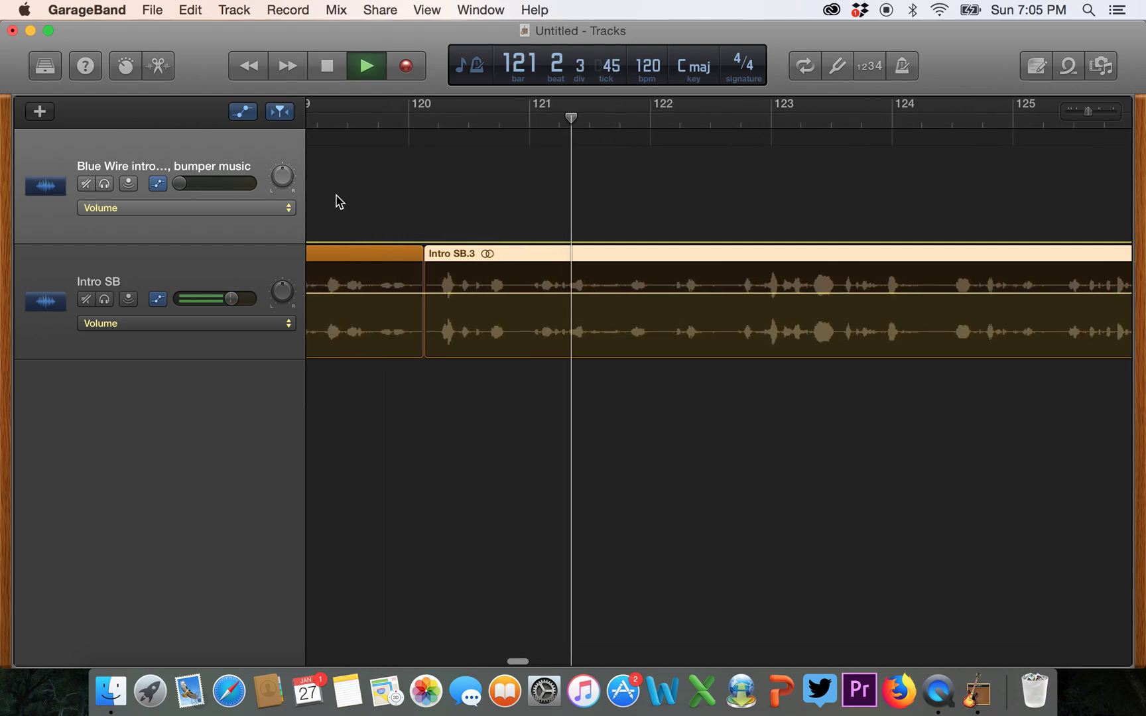
pyautogui.press('space')
# Undo the move and the start trim of the last Intro SB region
pyautogui.click(196, 9)
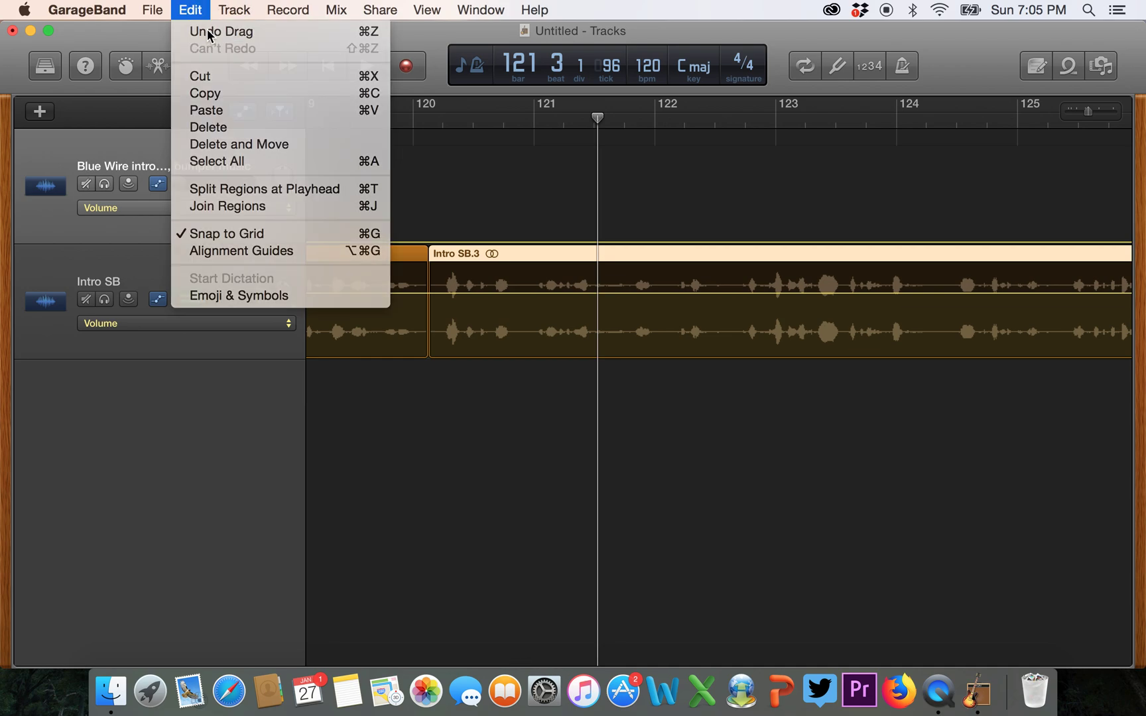
pyautogui.click(208, 31)
pyautogui.click(210, 9)
pyautogui.click(208, 34)
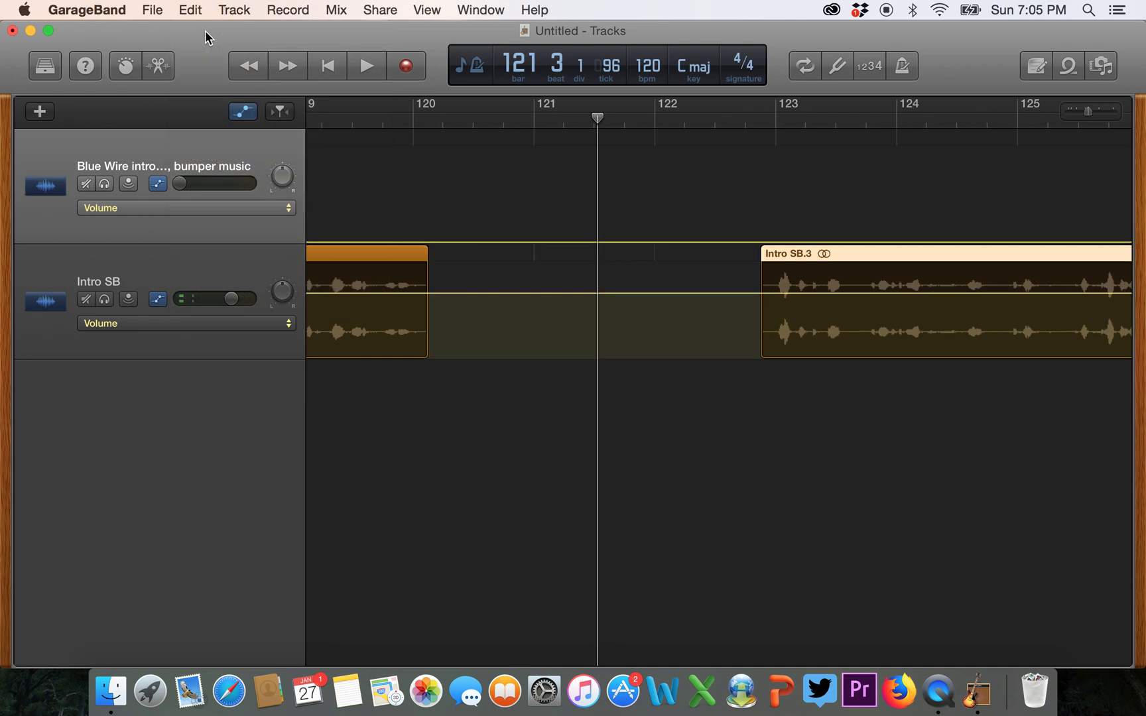
# Split the last Intro SB region at position 122 4 4 and delete the piece before the cut
pyautogui.moveTo(602, 118); pyautogui.dragTo(768, 139)
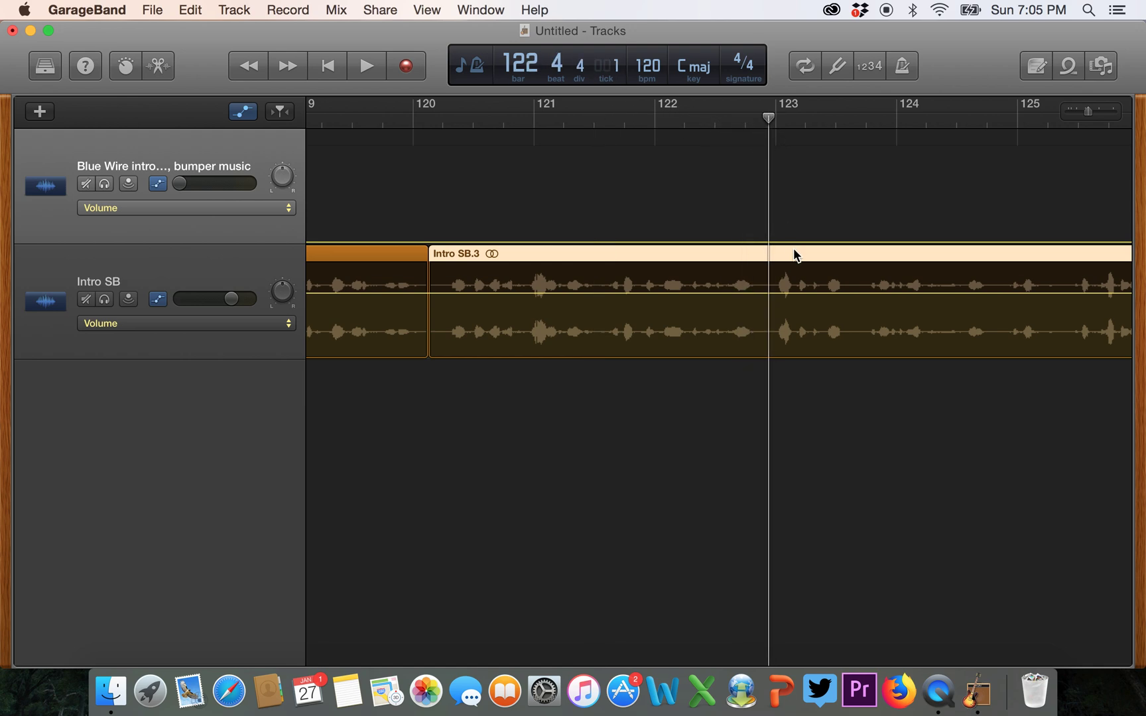
pyautogui.press('super+t')
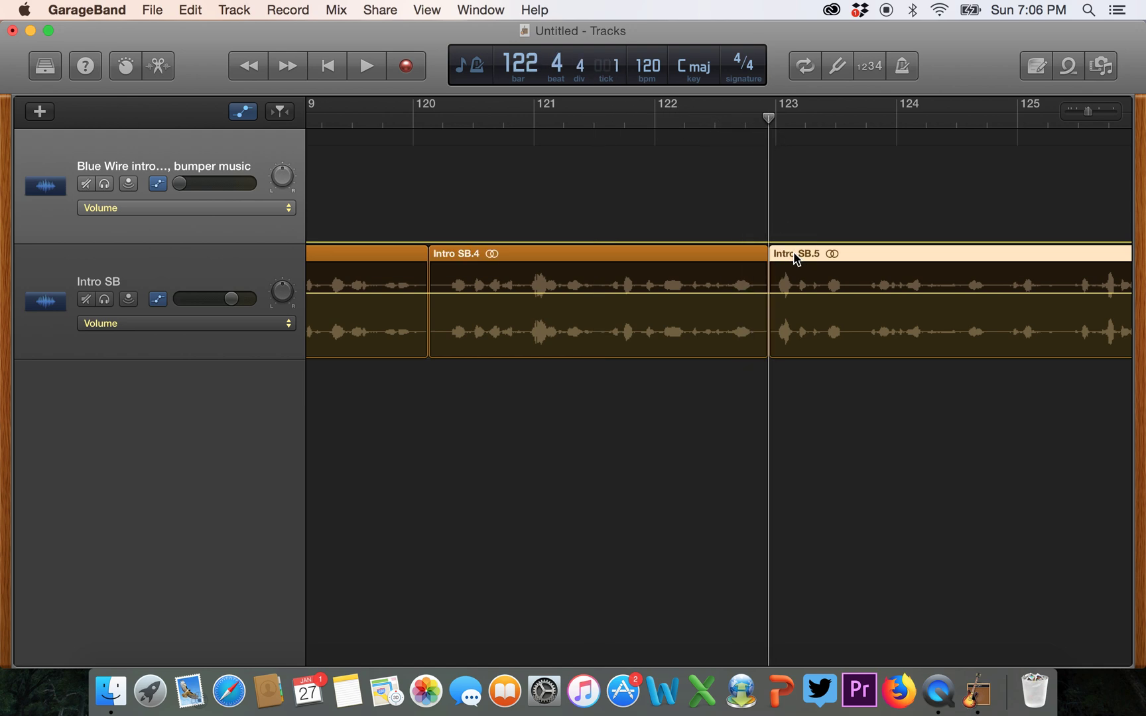
pyautogui.click(707, 259)
pyautogui.press('Delete')
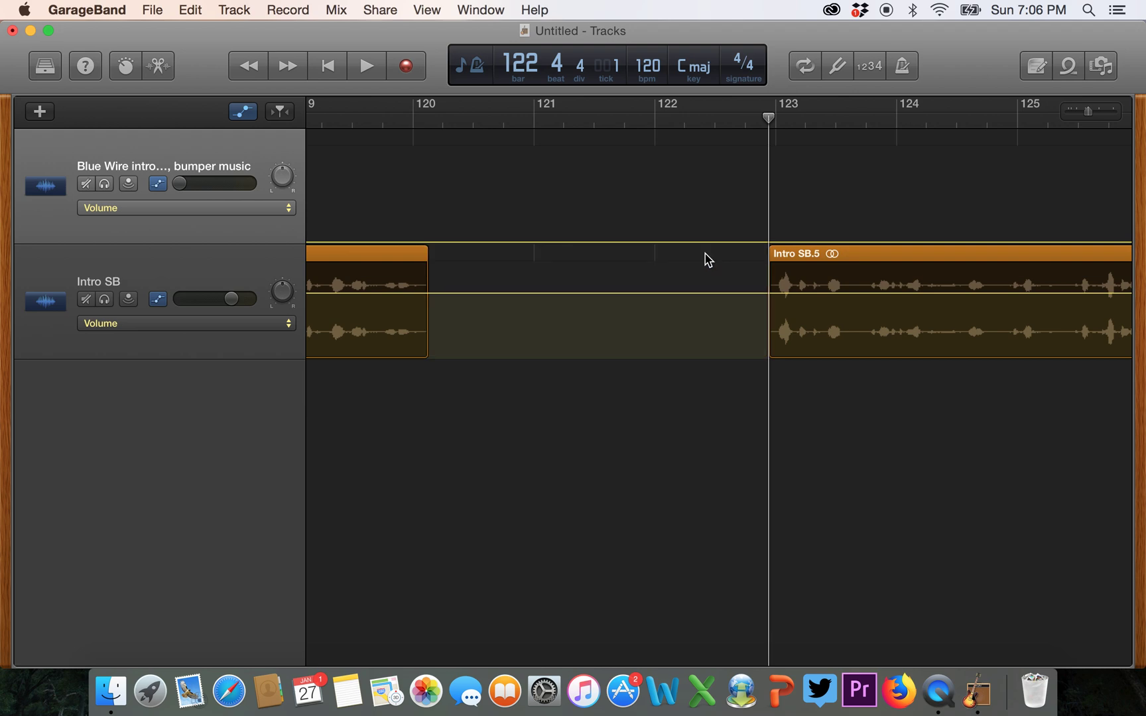
# Move the remaining Intro SB region back against the end of the preceding one and set the playhead to position 119 3 1
pyautogui.moveTo(846, 262); pyautogui.dragTo(542, 265)
pyautogui.moveTo(921, 252); pyautogui.dragTo(585, 260)
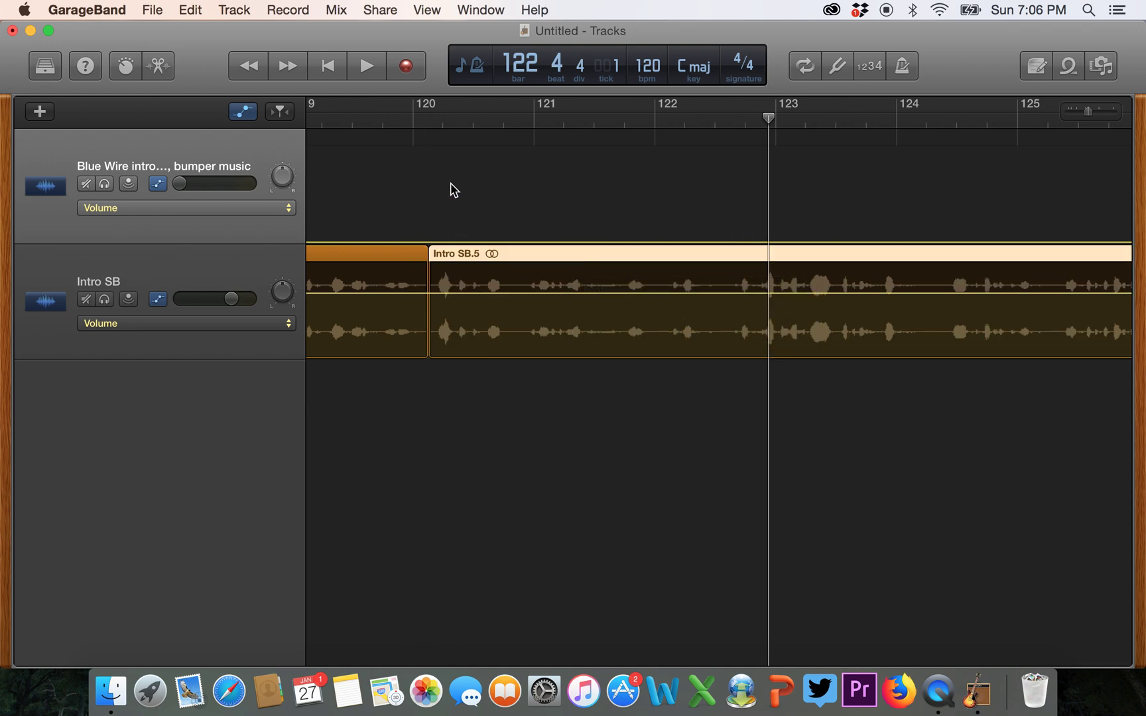
pyautogui.click(354, 121)
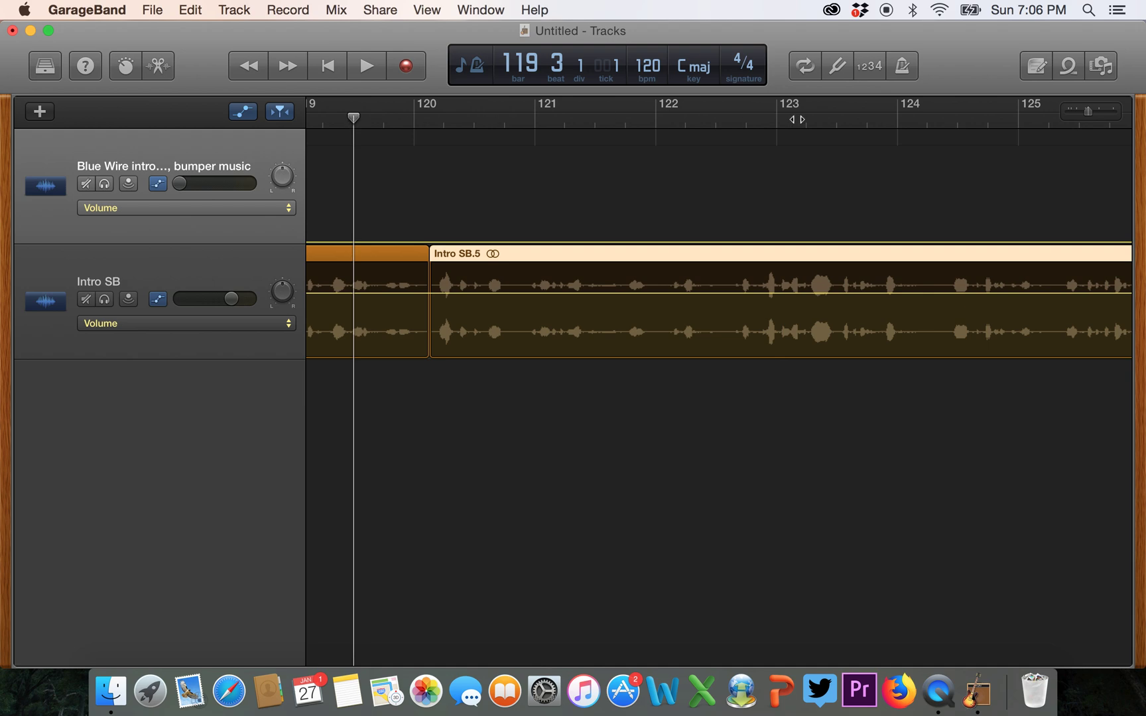
# Examine the Intro SB waveform just after the join in close detail and play it from position 120 1 4 41
pyautogui.click(1090, 110)
pyautogui.moveTo(1089, 110)
pyautogui.mouseDown()
pyautogui.moveTo(1076, 113)
pyautogui.moveTo(1098, 114)
pyautogui.mouseUp()
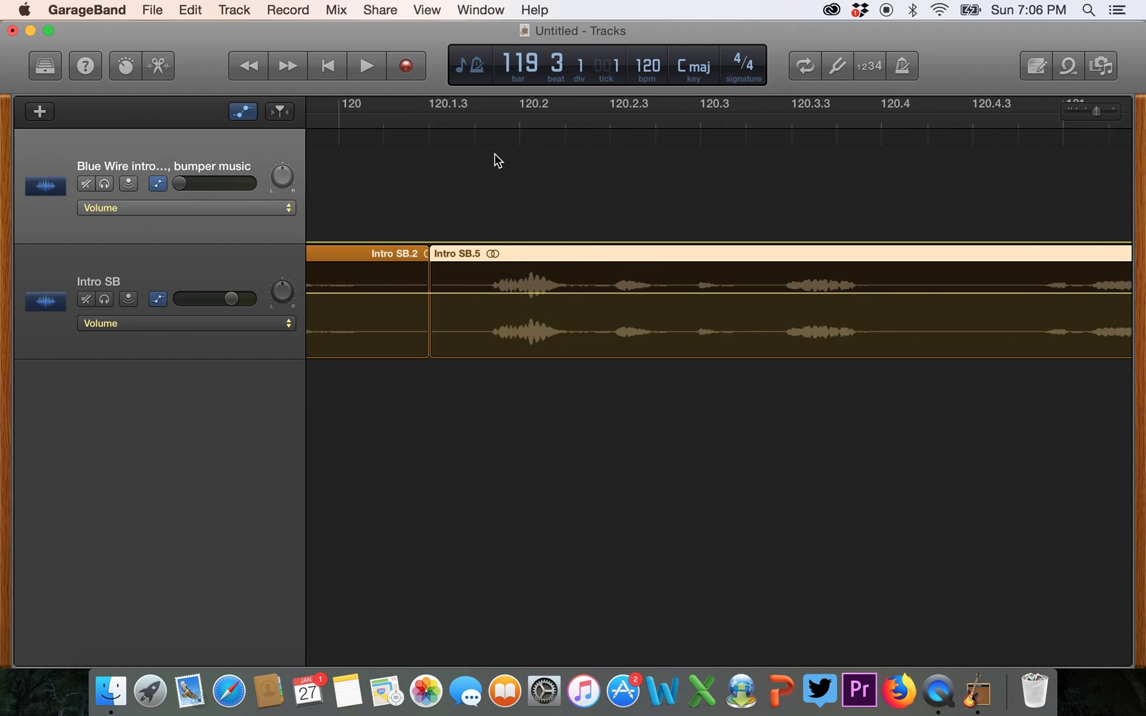
pyautogui.click(478, 136)
pyautogui.click(489, 120)
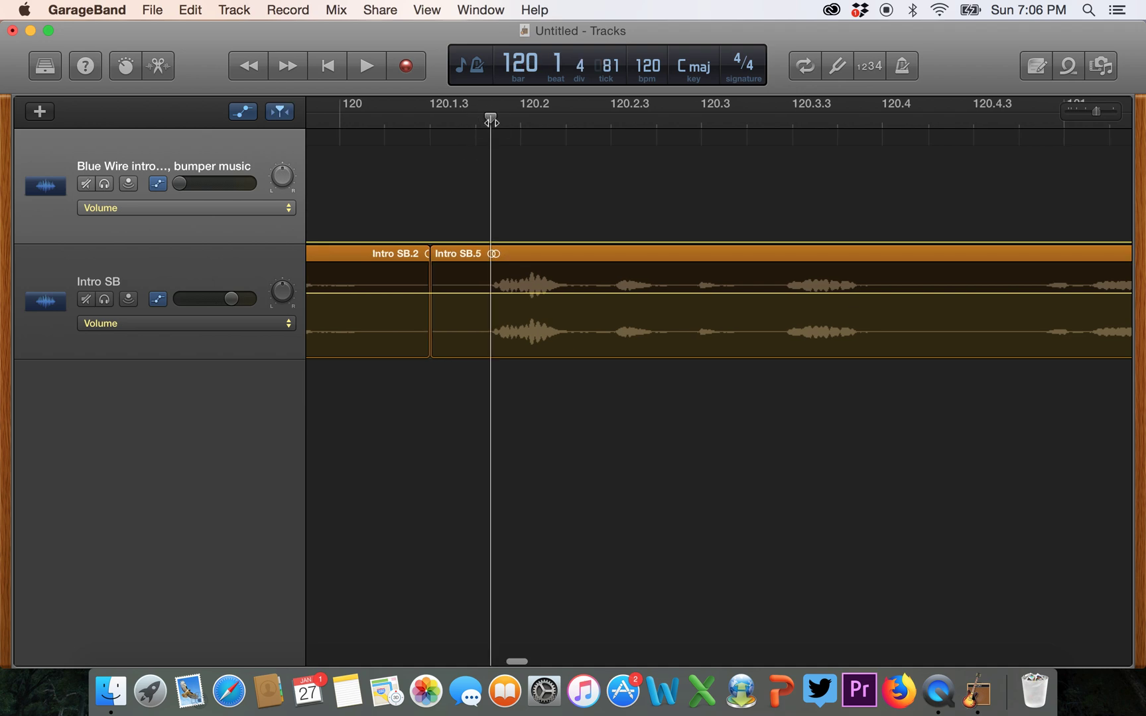
pyautogui.click(483, 119)
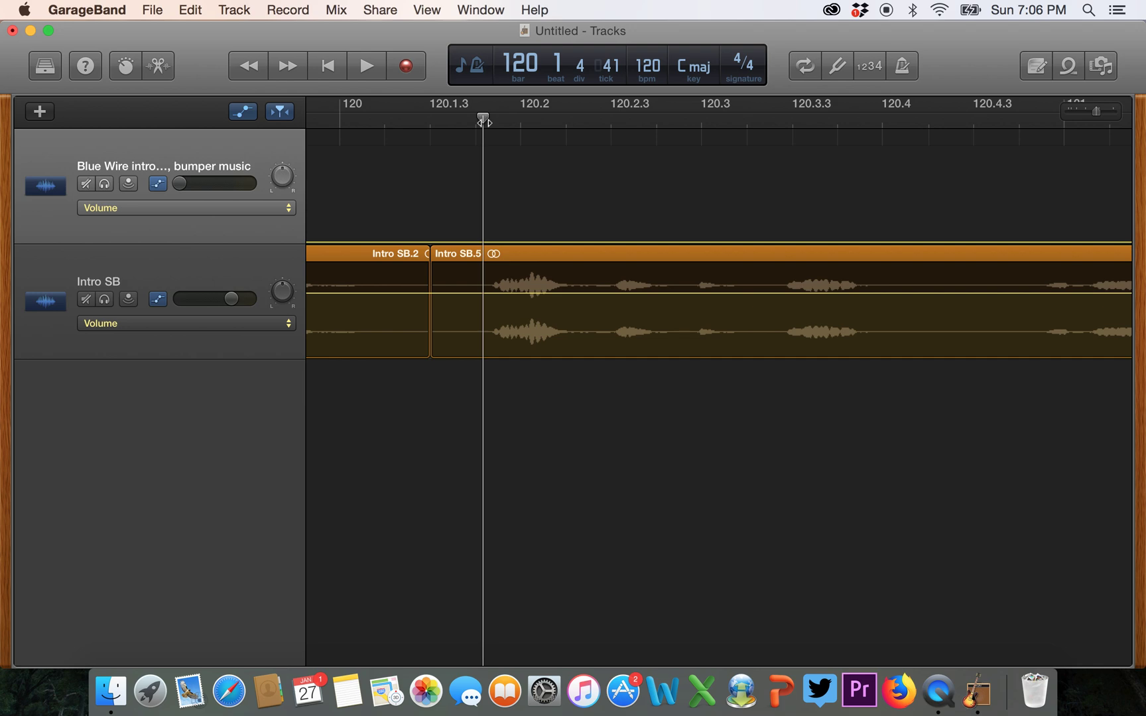
pyautogui.press('space')
pyautogui.press('space')
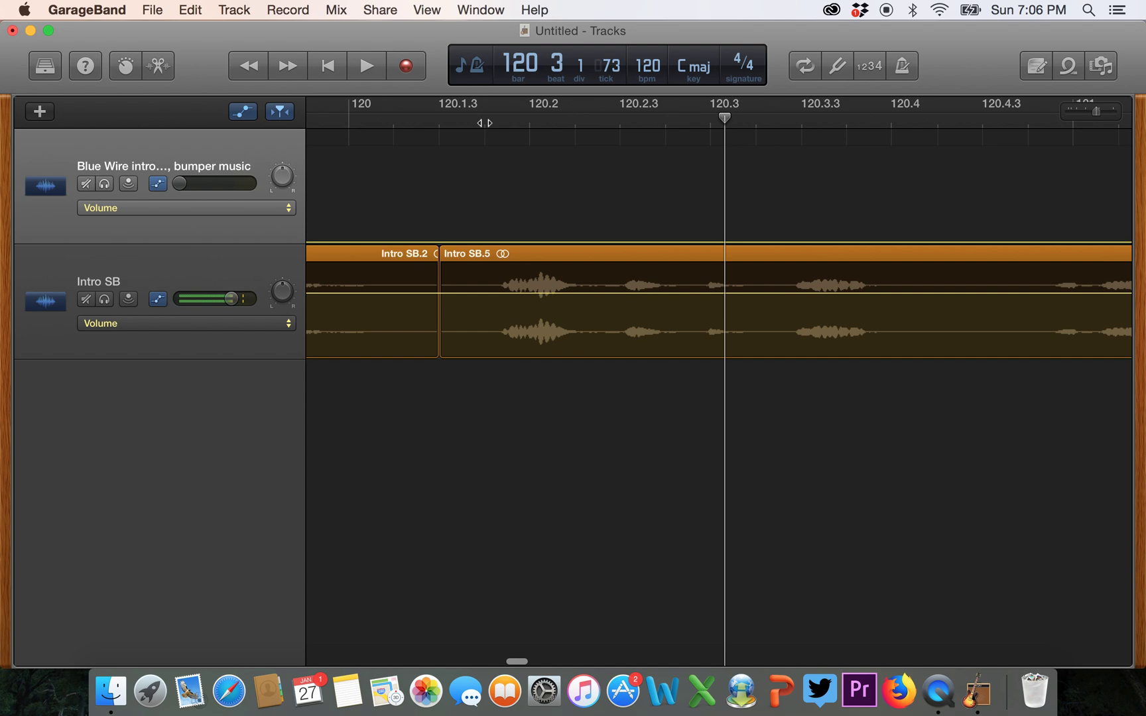
# Cut the short stretch from the join up to position 120 2 2 121 out of the Intro SB track and close the gap
pyautogui.click(598, 121)
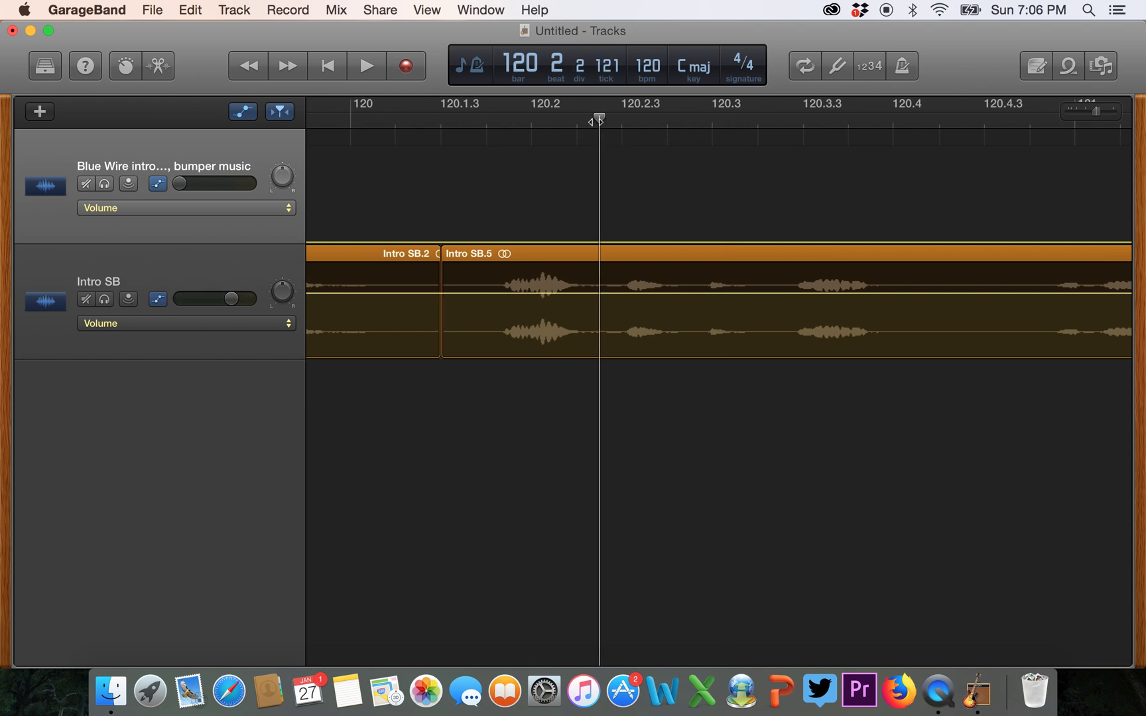
pyautogui.click(603, 255)
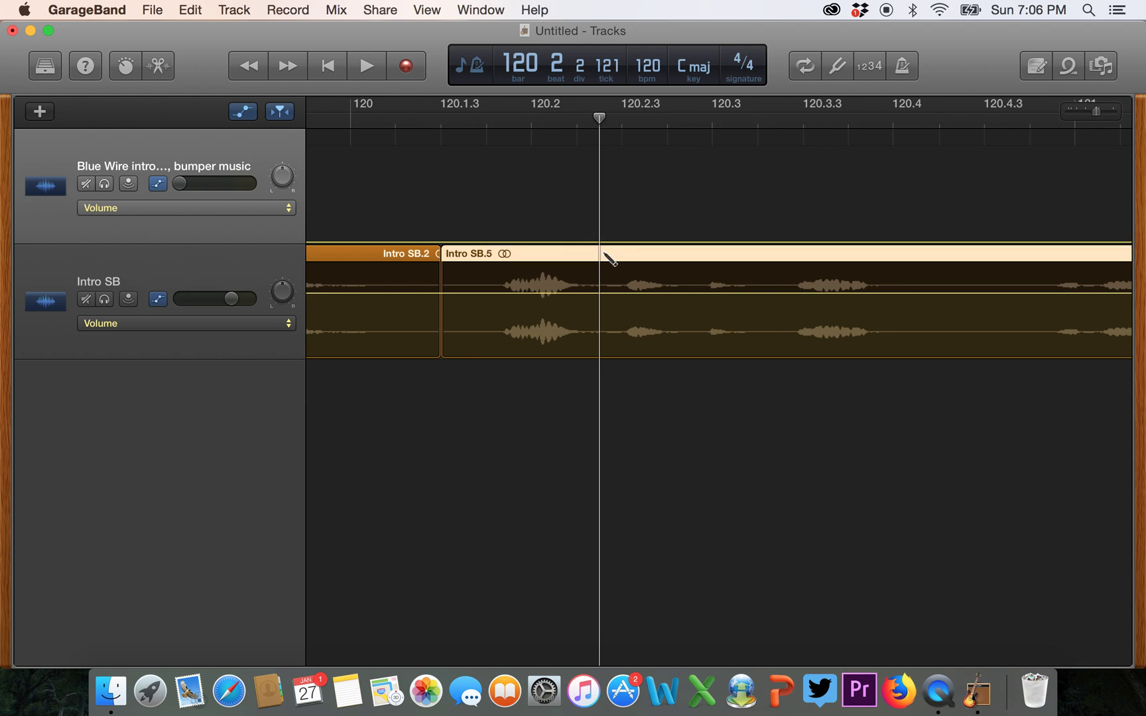
pyautogui.press('super+t')
pyautogui.click(480, 263)
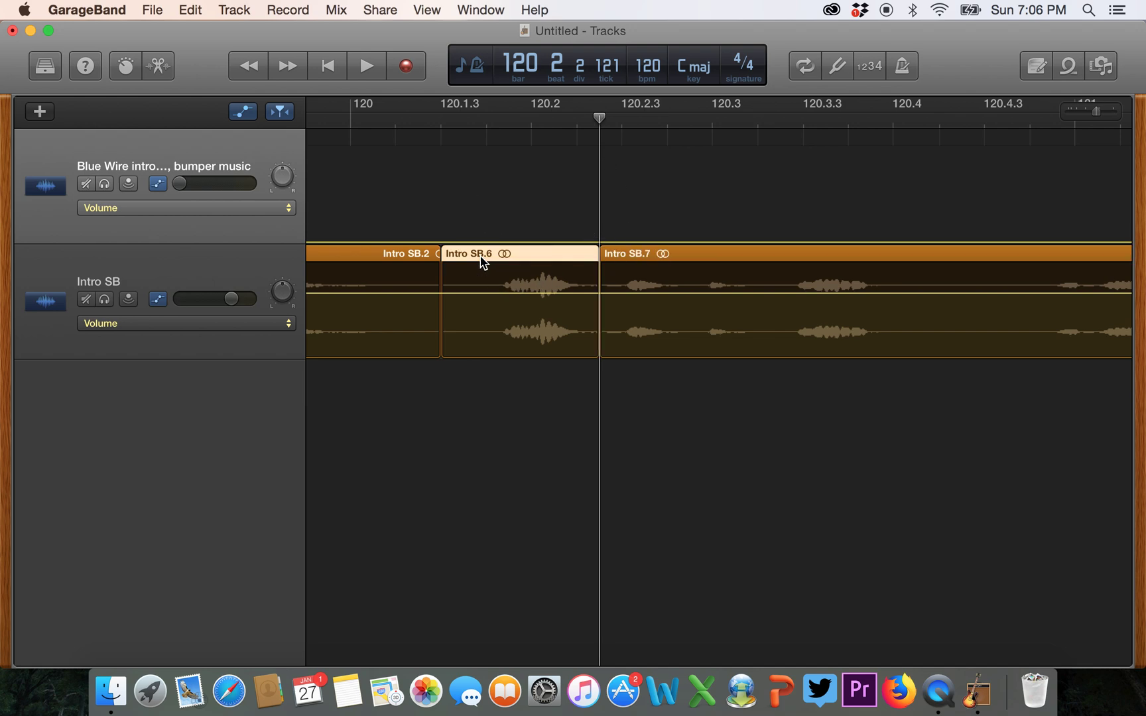
pyautogui.press('Delete')
pyautogui.moveTo(643, 259); pyautogui.dragTo(482, 267)
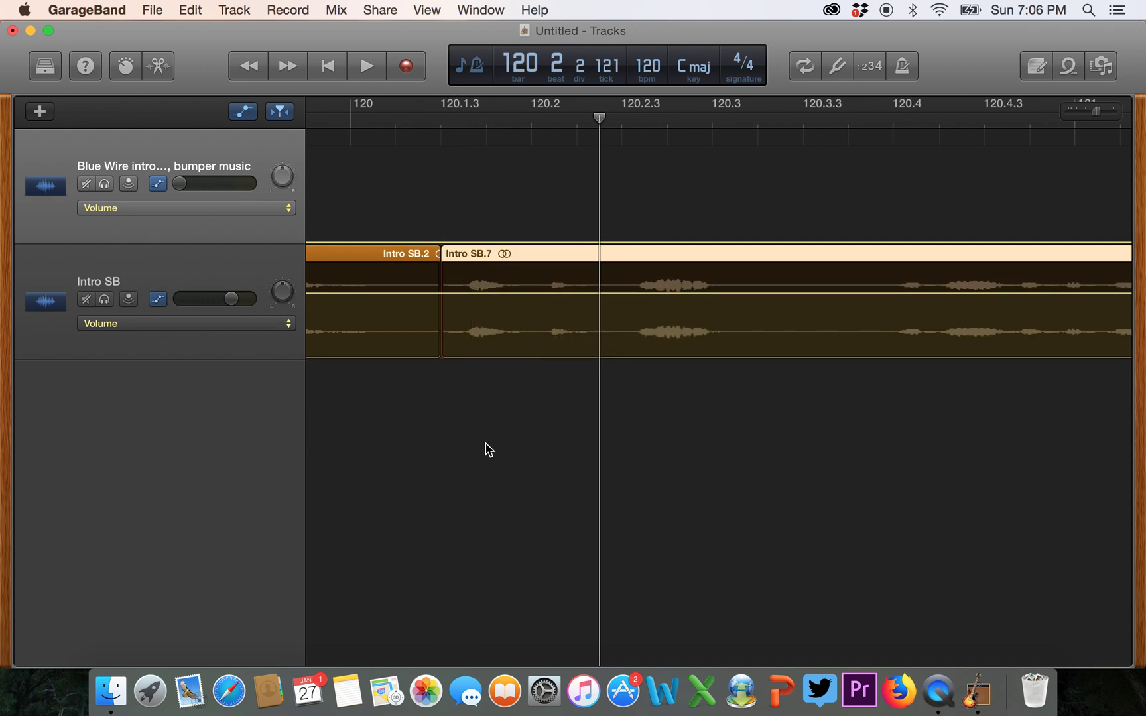
# Move the second Intro SB region later so it starts at about bar 125, leaving a gap after the first region
pyautogui.moveTo(466, 264); pyautogui.dragTo(615, 271)
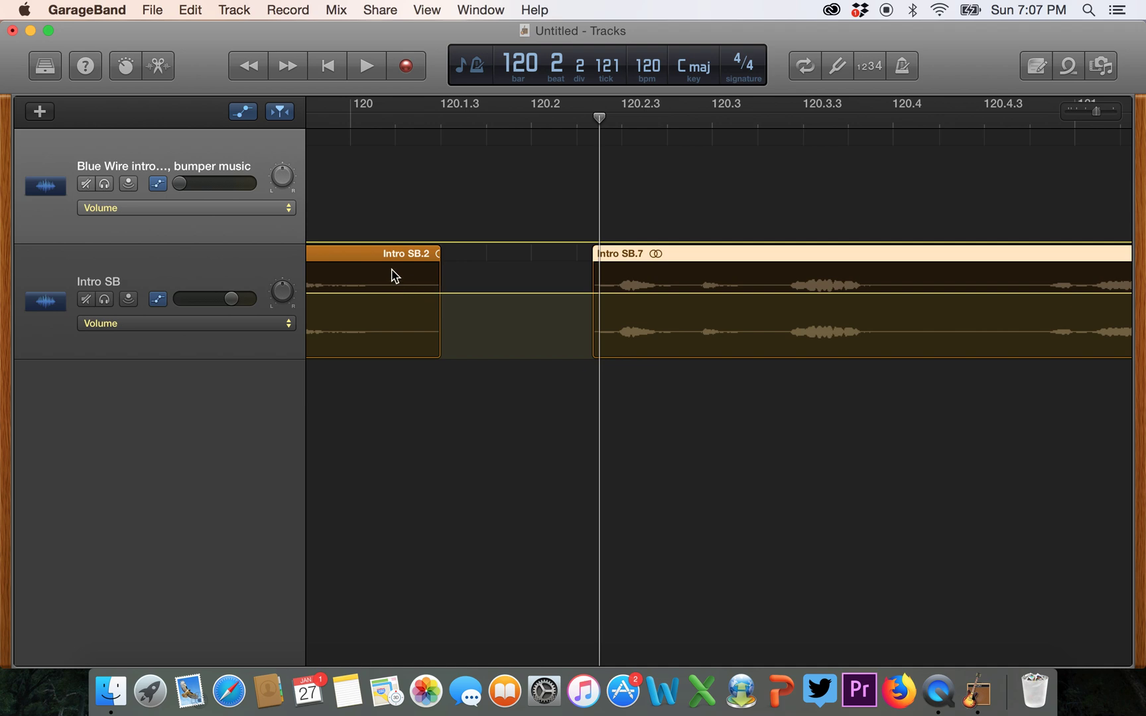
pyautogui.click(1095, 114)
pyautogui.moveTo(1098, 121); pyautogui.dragTo(1062, 116)
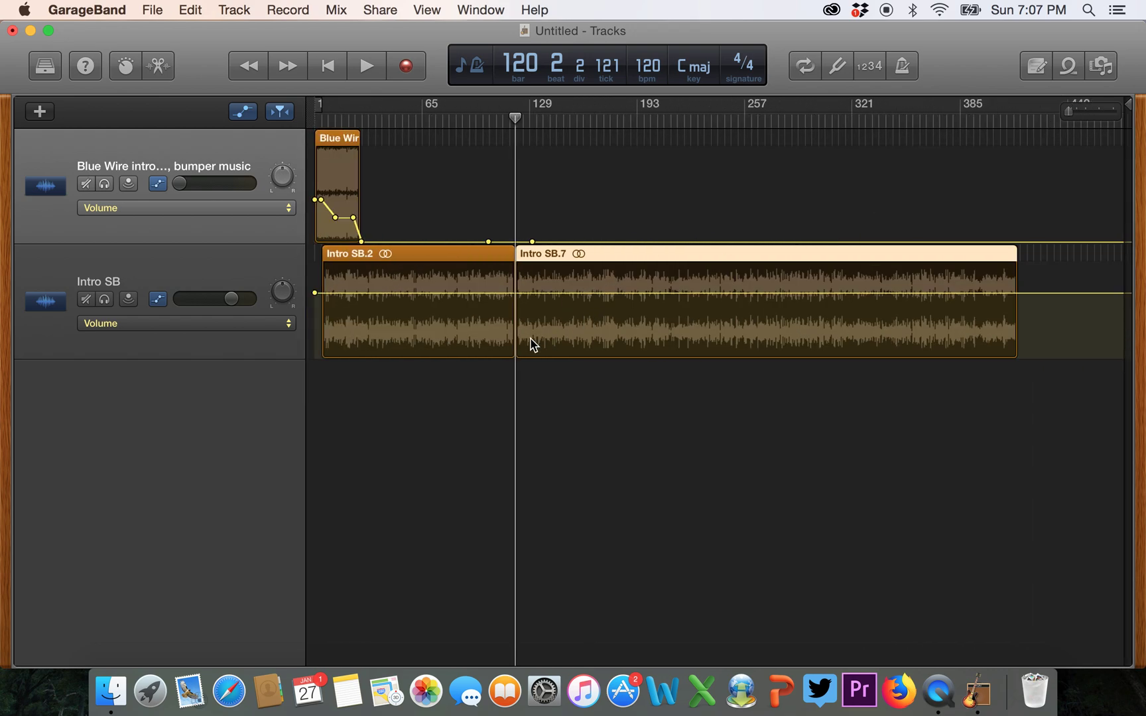
pyautogui.moveTo(595, 253); pyautogui.dragTo(610, 431)
# Create a new microphone audio track using Input 1
pyautogui.click(152, 9)
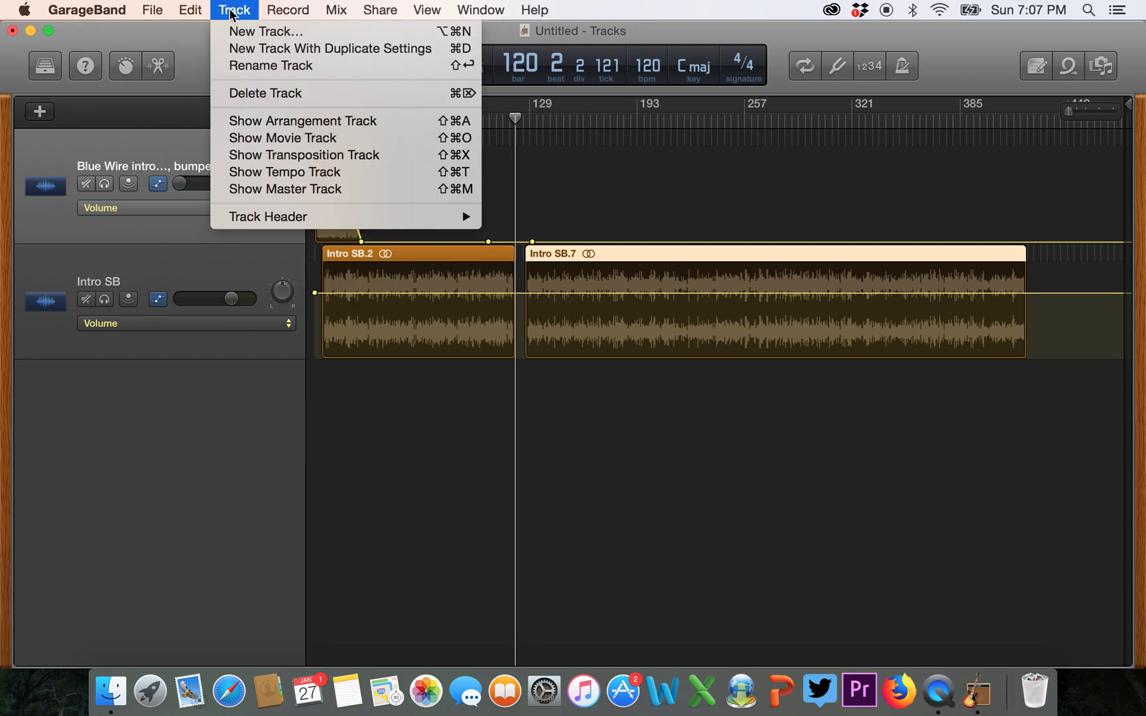
pyautogui.click(240, 30)
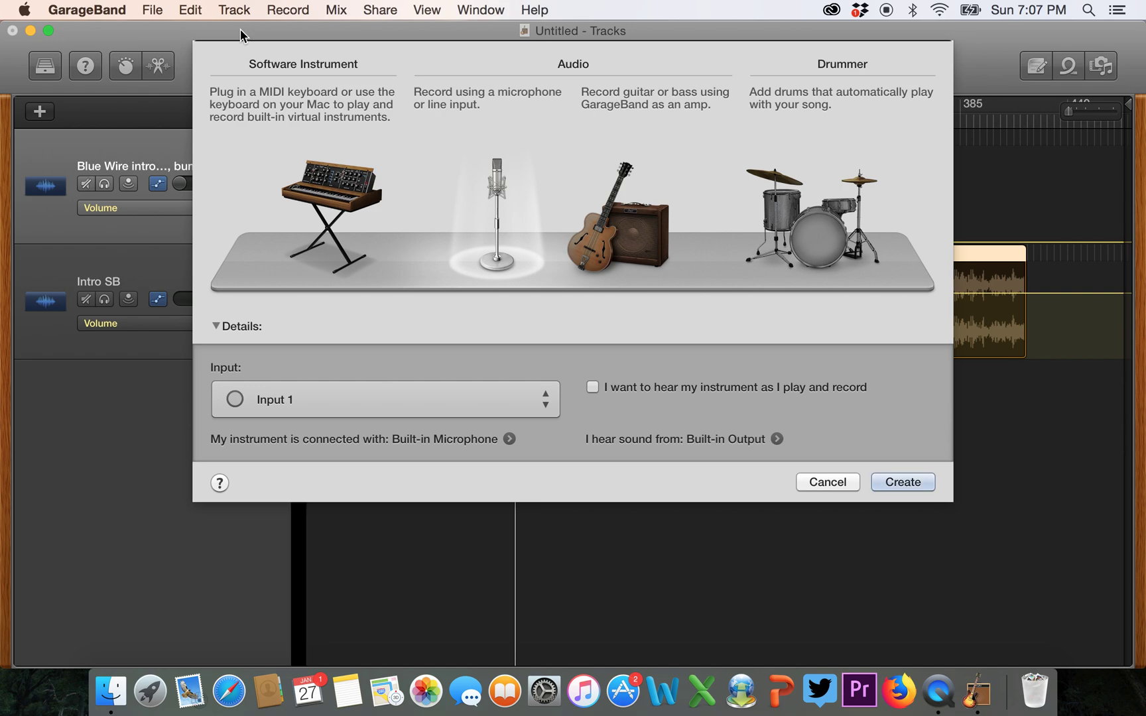
pyautogui.click(903, 482)
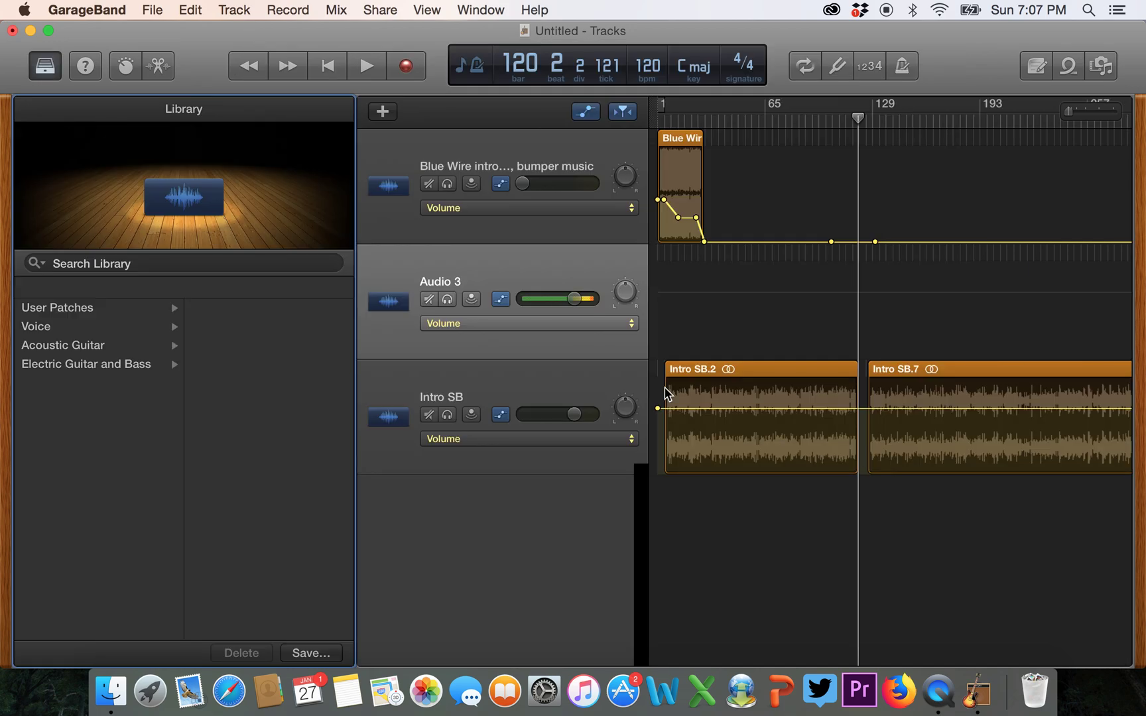
# Place the Audio 3 track below the Intro SB track and move the second Intro SB region onto it at the same time position
pyautogui.click(412, 264)
pyautogui.moveTo(412, 264); pyautogui.dragTo(421, 434)
pyautogui.moveTo(910, 264); pyautogui.dragTo(915, 400)
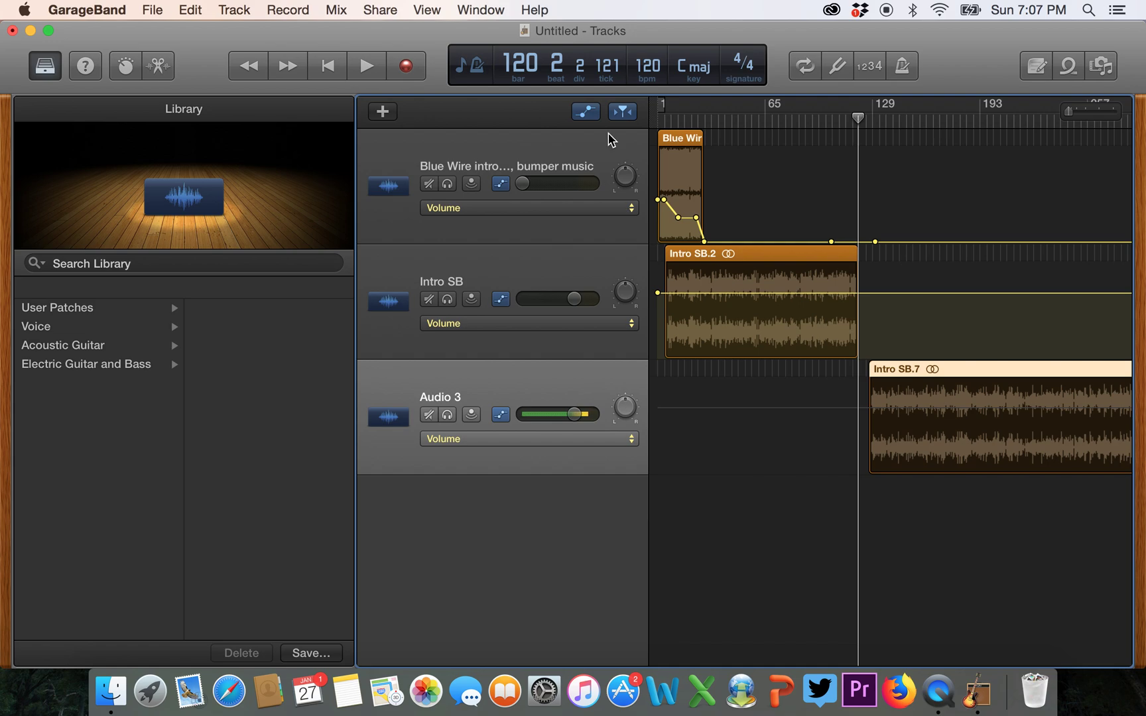
pyautogui.moveTo(858, 118)
pyautogui.mouseDown()
pyautogui.moveTo(906, 121)
pyautogui.moveTo(859, 121)
pyautogui.mouseUp()
pyautogui.click(935, 373)
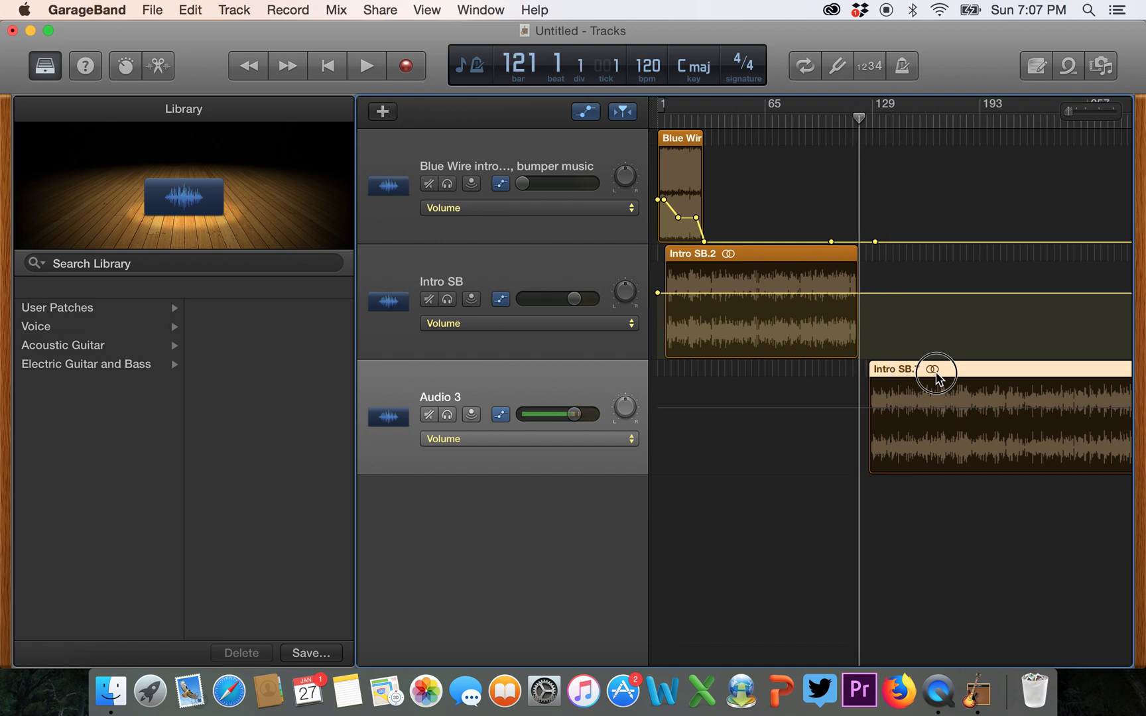
# Add a volume automation line to the Audio 3 track, lower it, and raise it back to about its original level
pyautogui.click(965, 415)
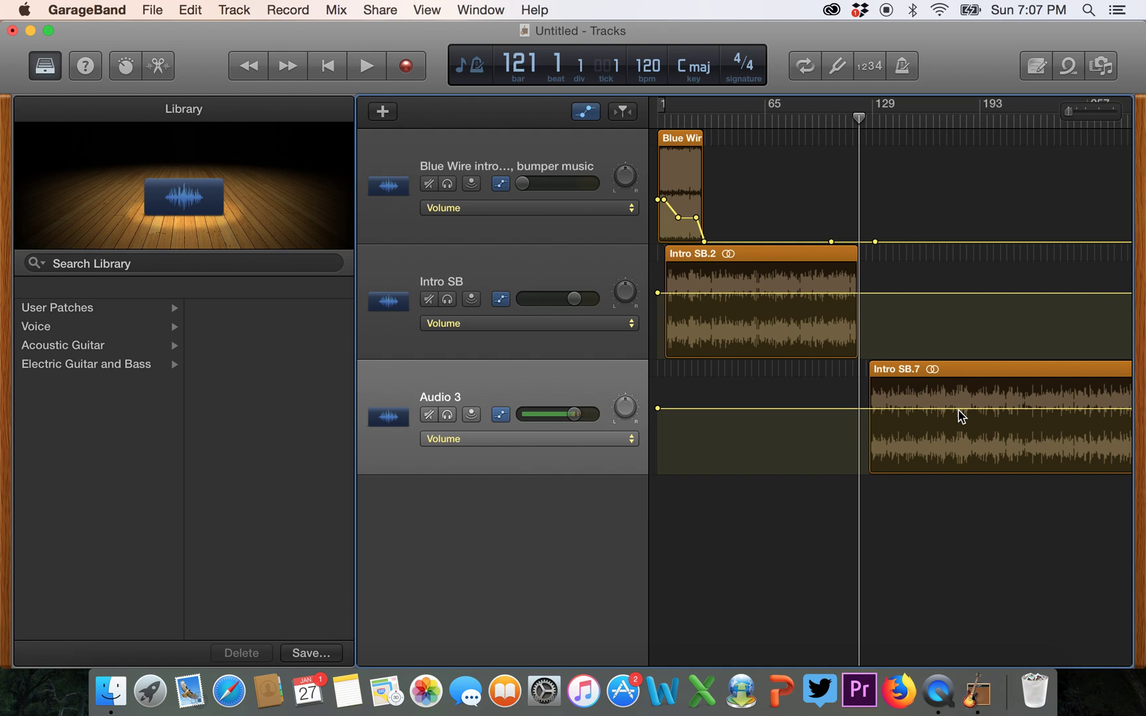
pyautogui.moveTo(961, 417); pyautogui.dragTo(959, 429)
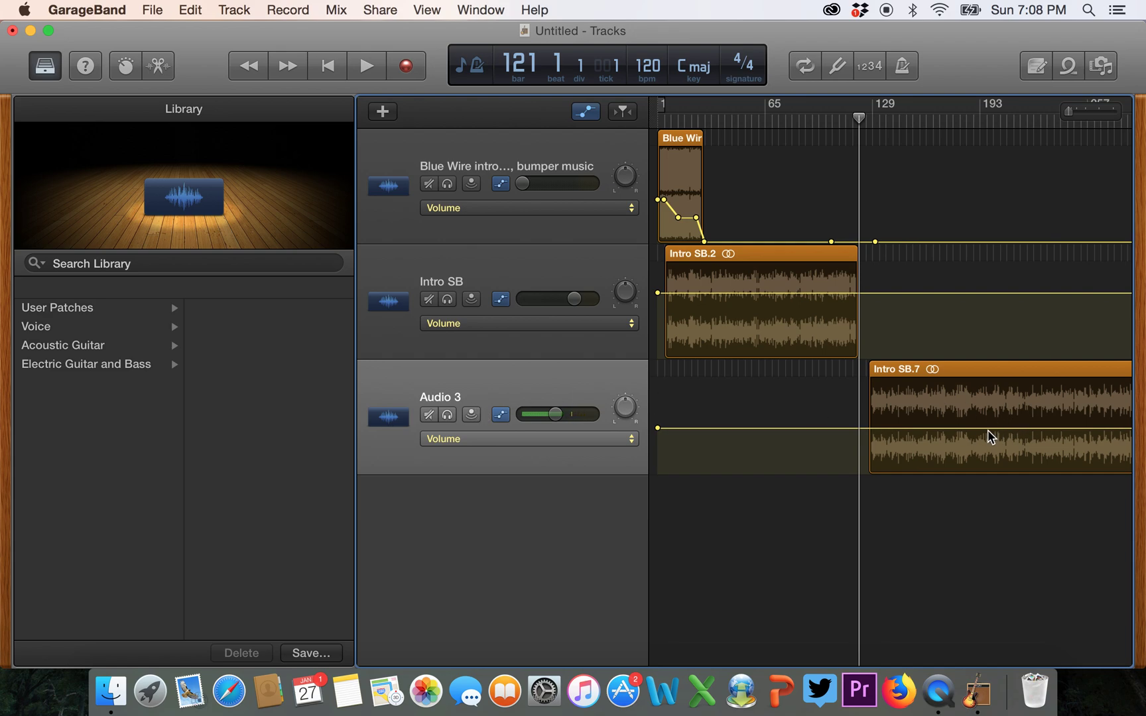
pyautogui.moveTo(987, 427); pyautogui.dragTo(987, 406)
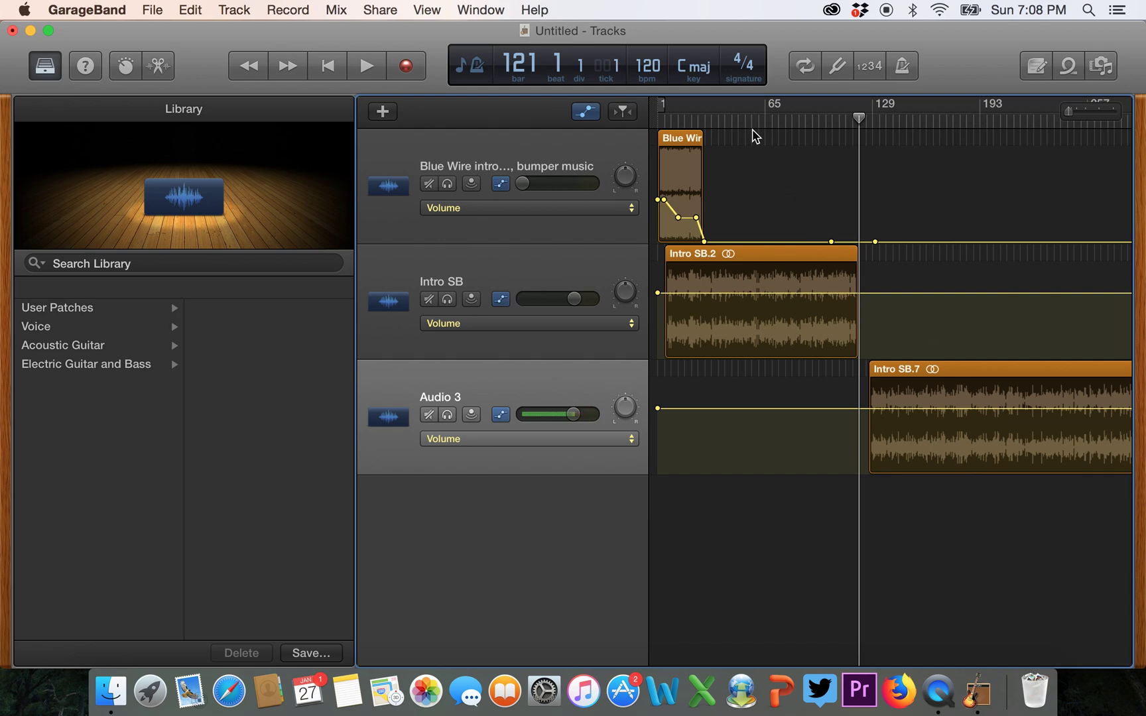
# Return the playhead to the start of the project and collapse the Library
pyautogui.click(657, 120)
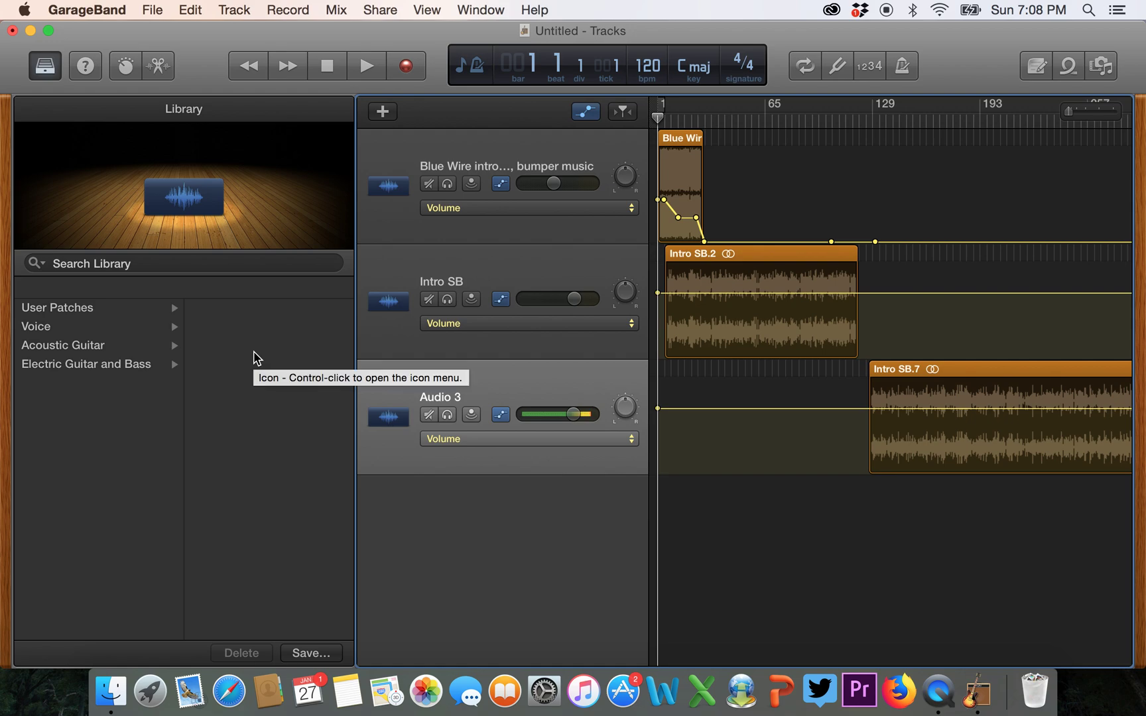
pyautogui.moveTo(356, 370); pyautogui.dragTo(94, 367)
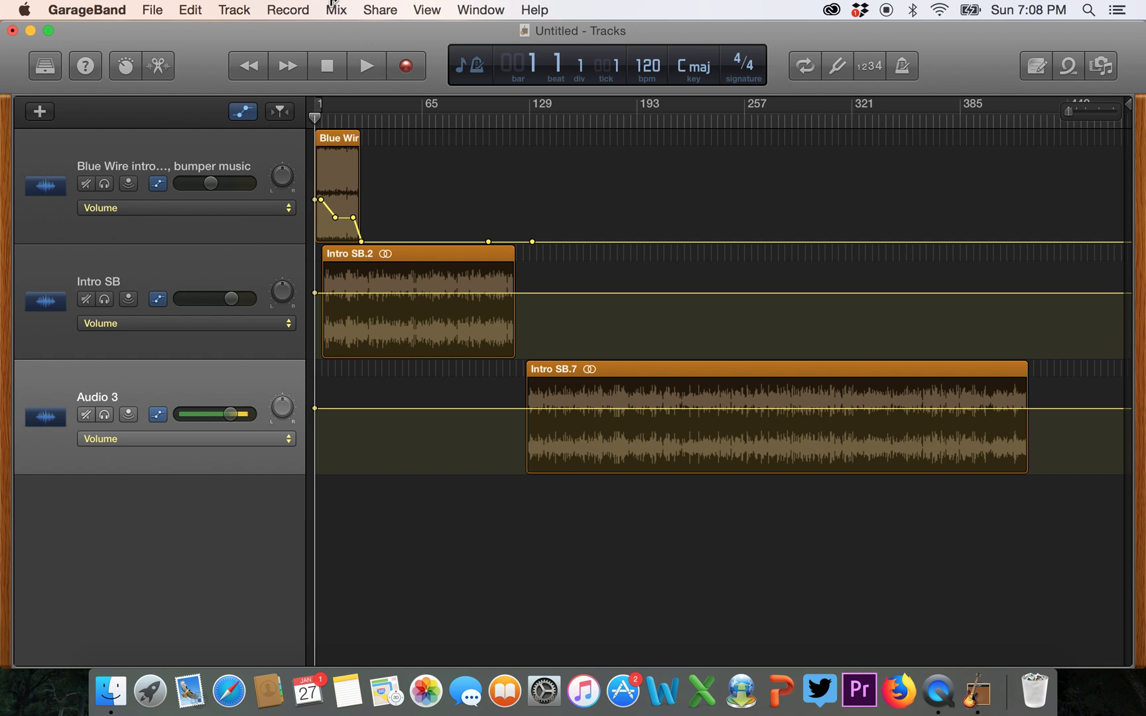
# Set up an export of the song to disk as MP3 at Highest Quality (256 kBit/s)
pyautogui.click(382, 9)
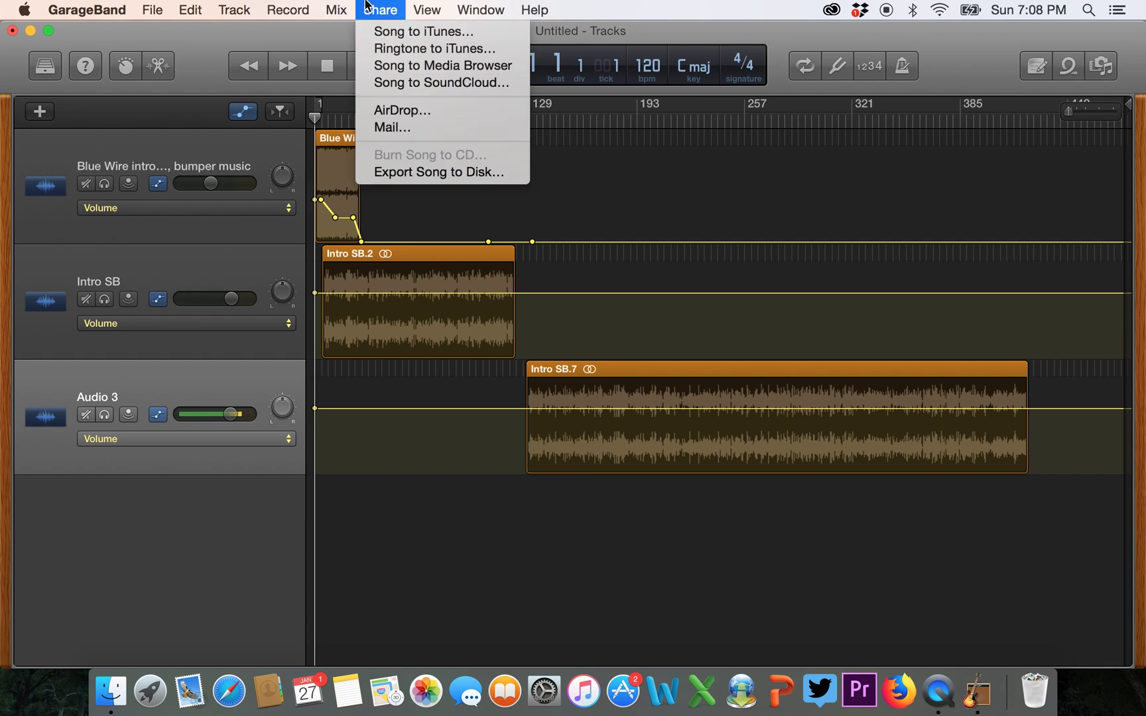
pyautogui.click(412, 172)
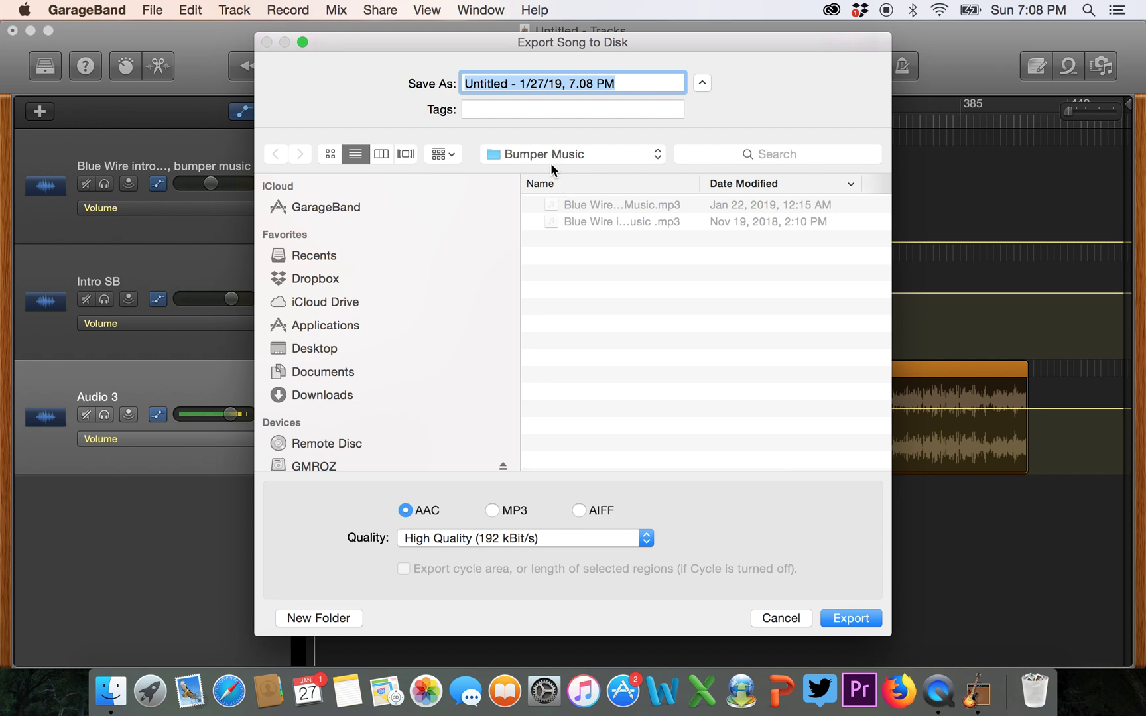
pyautogui.click(492, 511)
pyautogui.click(549, 539)
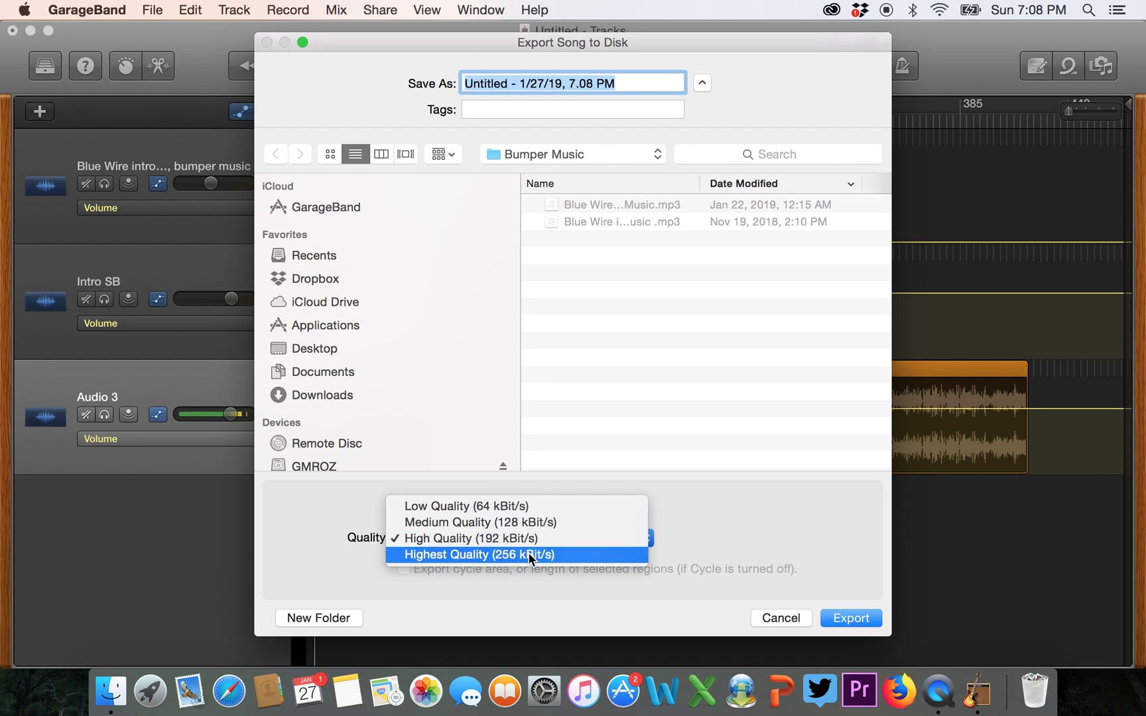
pyautogui.click(529, 559)
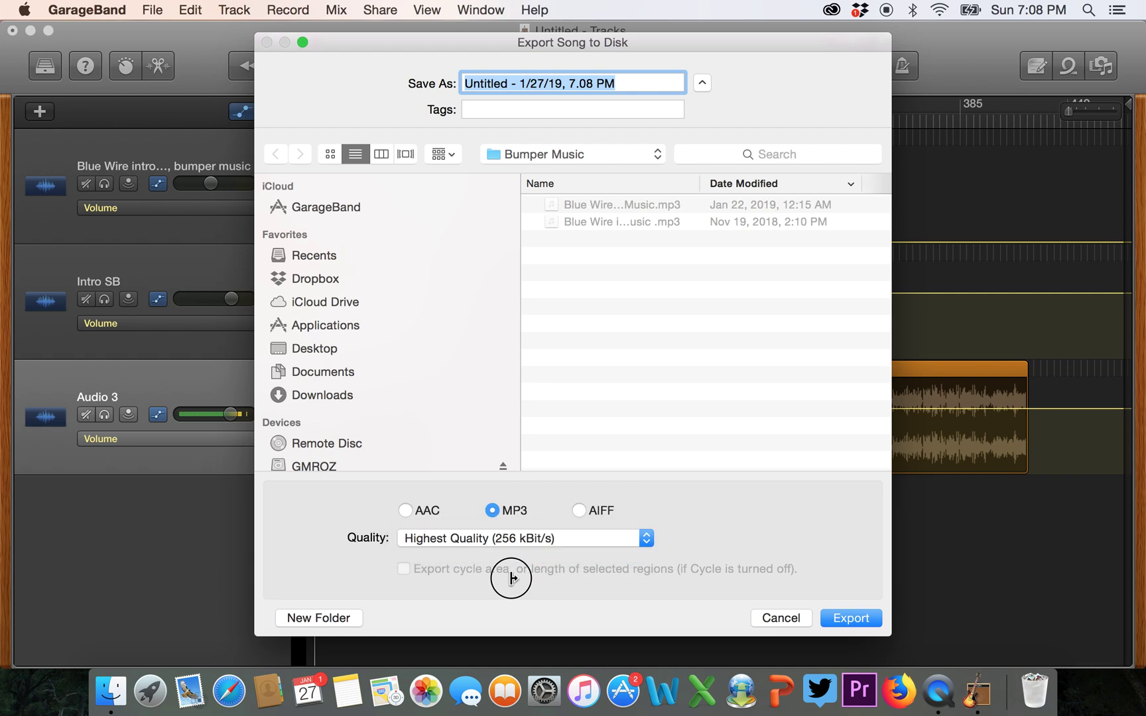
# Export the song into the BlueWire folder under the name GarageBand Blue Wire Test
pyautogui.click(540, 154)
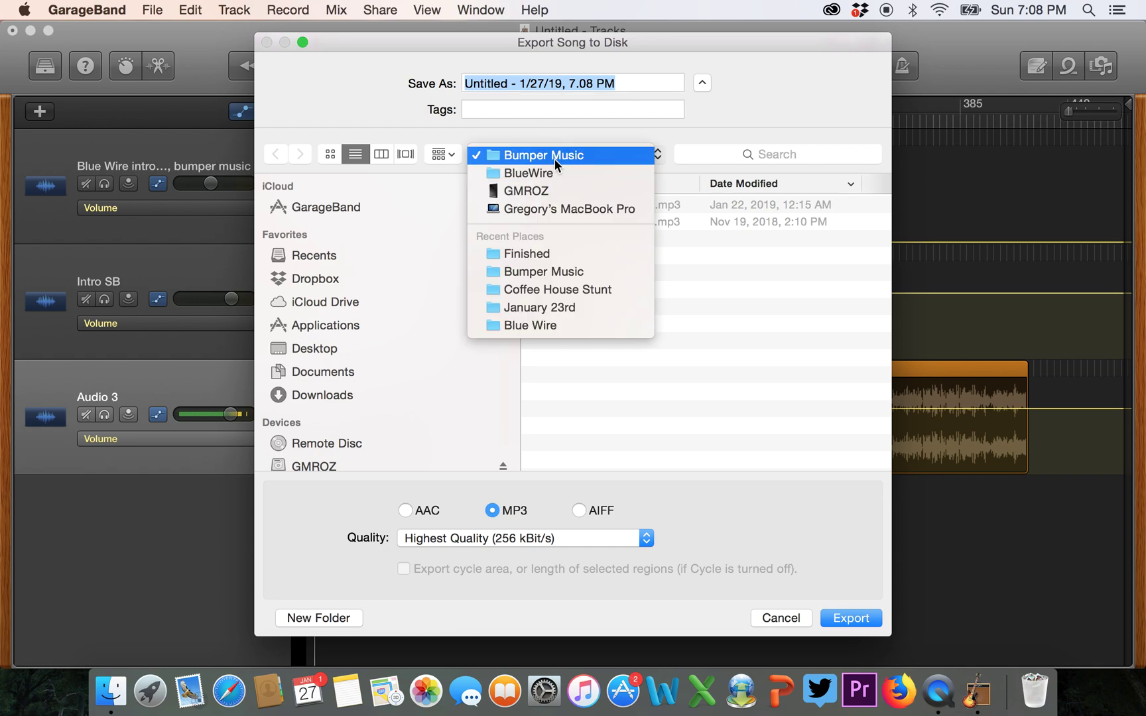
pyautogui.click(549, 172)
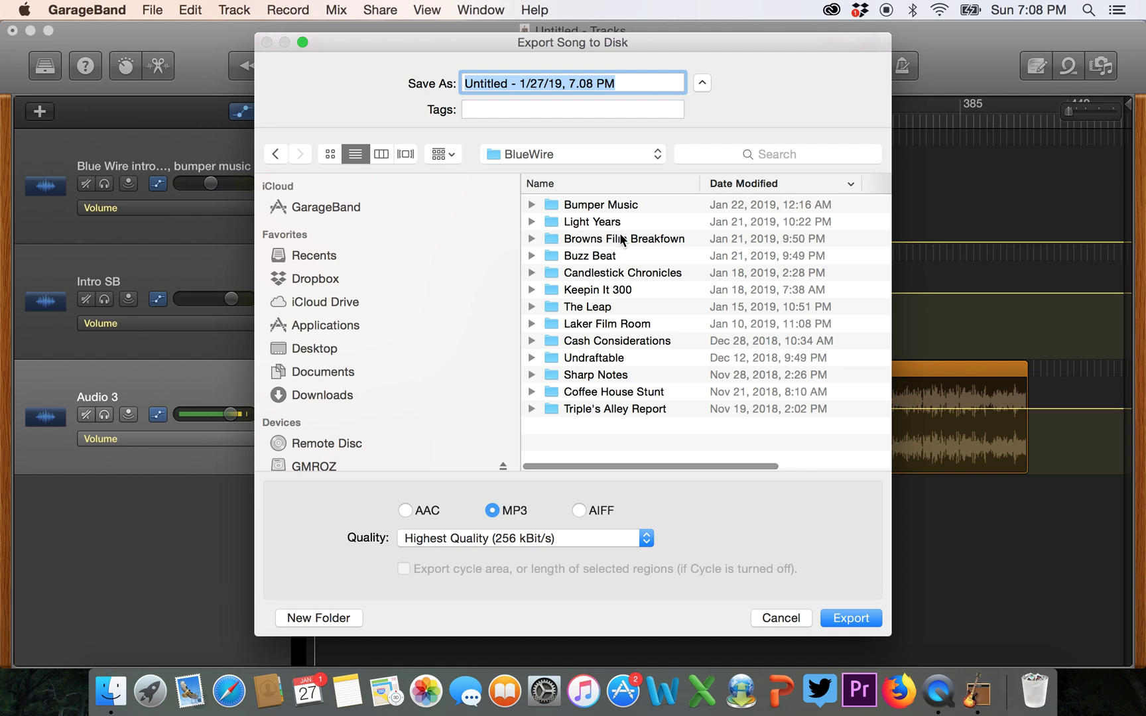
pyautogui.write('Ga')
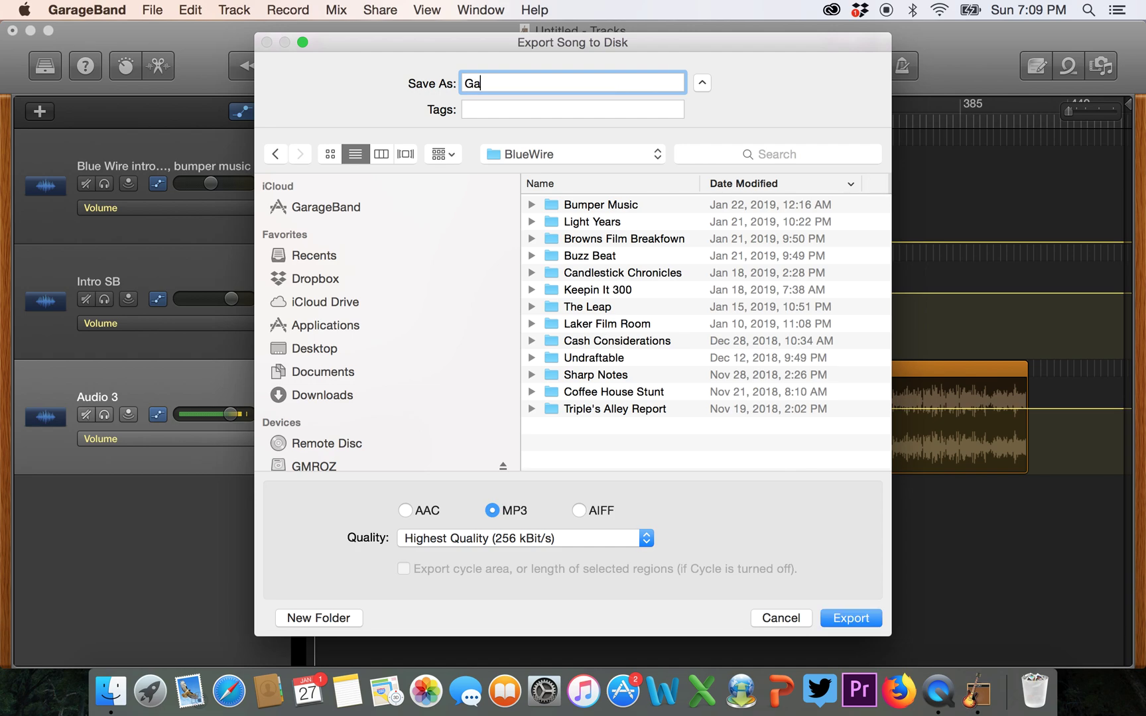
pyautogui.write('rageBand Blue Wire')
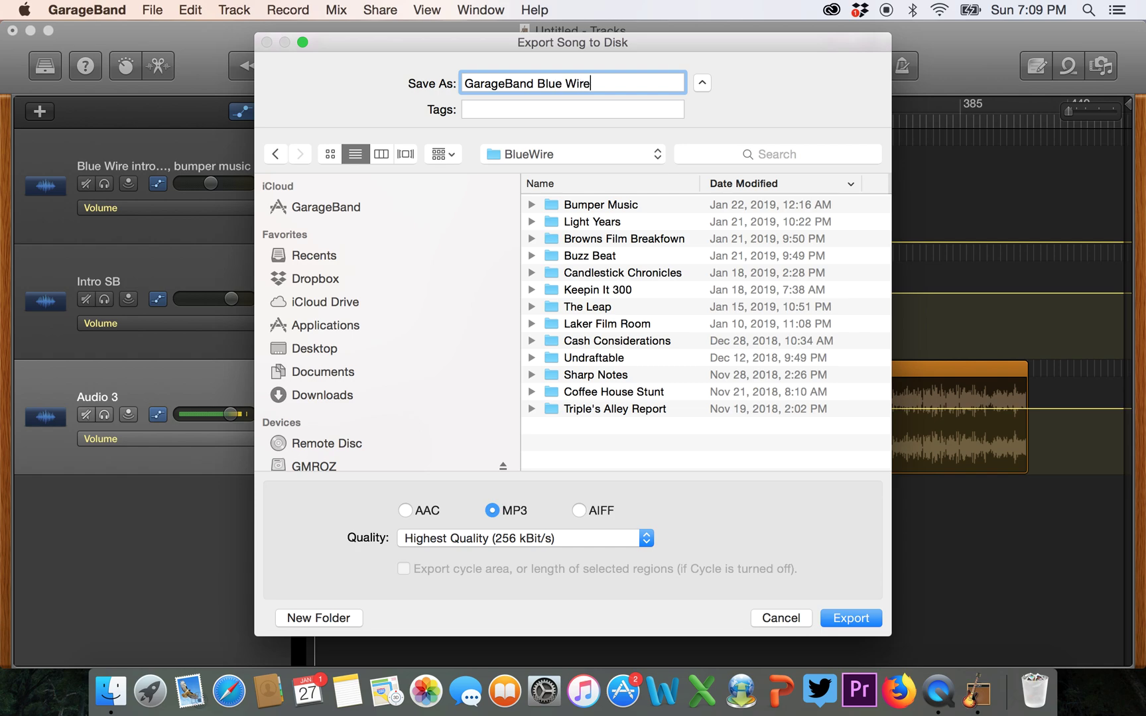
pyautogui.write(' Test')
pyautogui.click(850, 618)
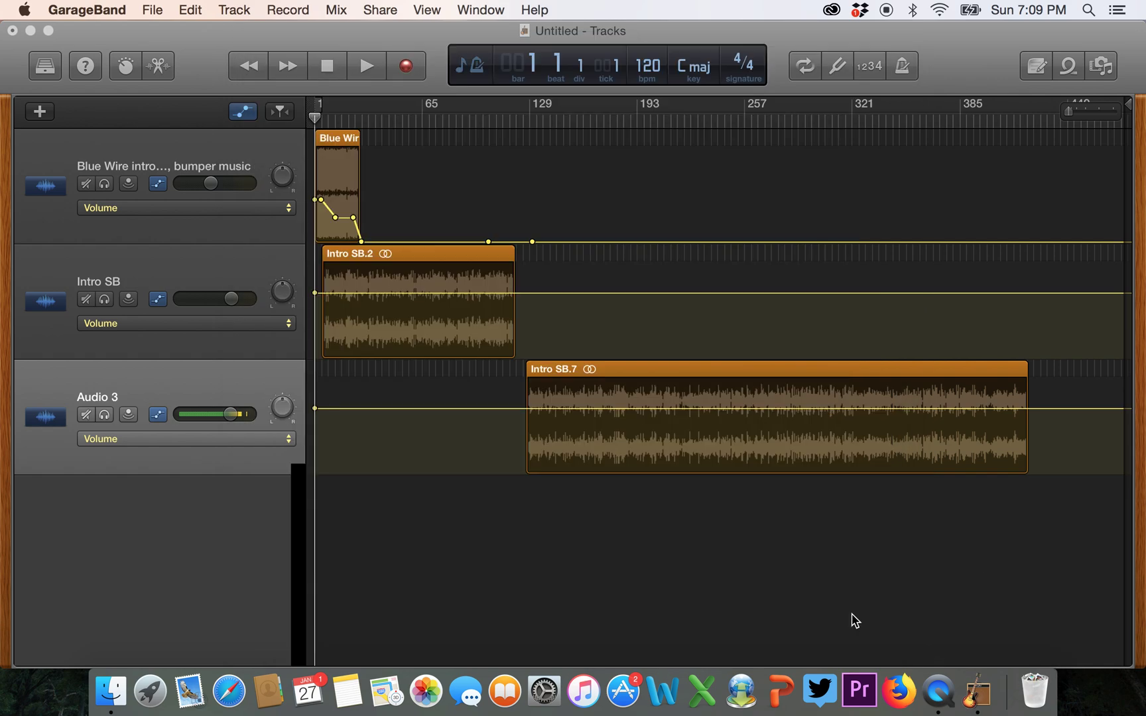